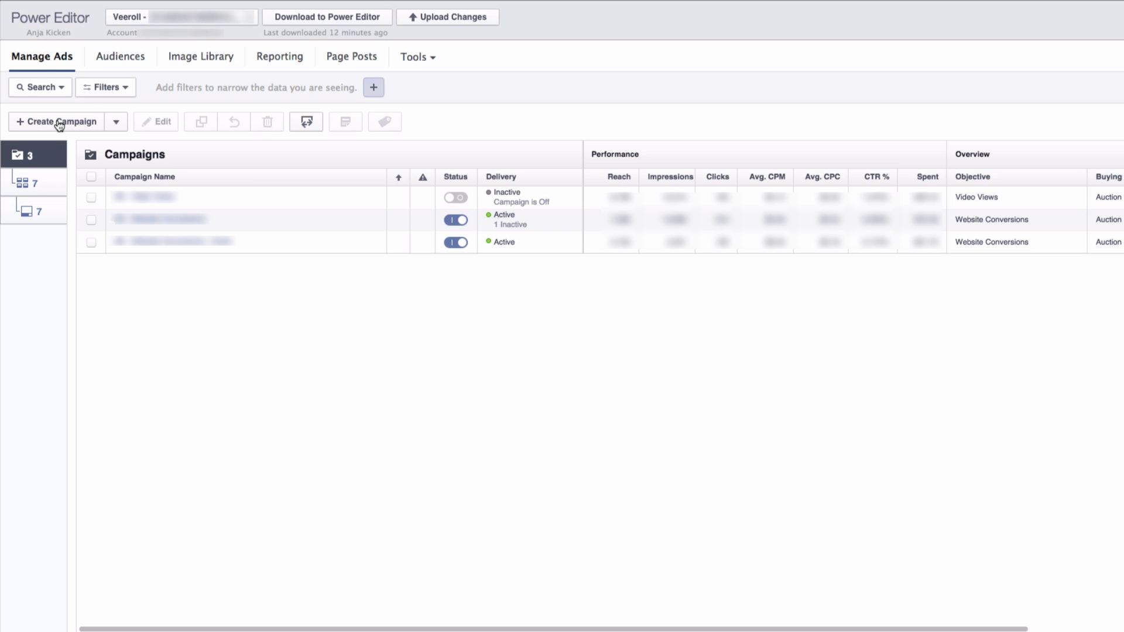
Start a new campaign named 'Test' with the Website Conversions objective
click(65, 128)
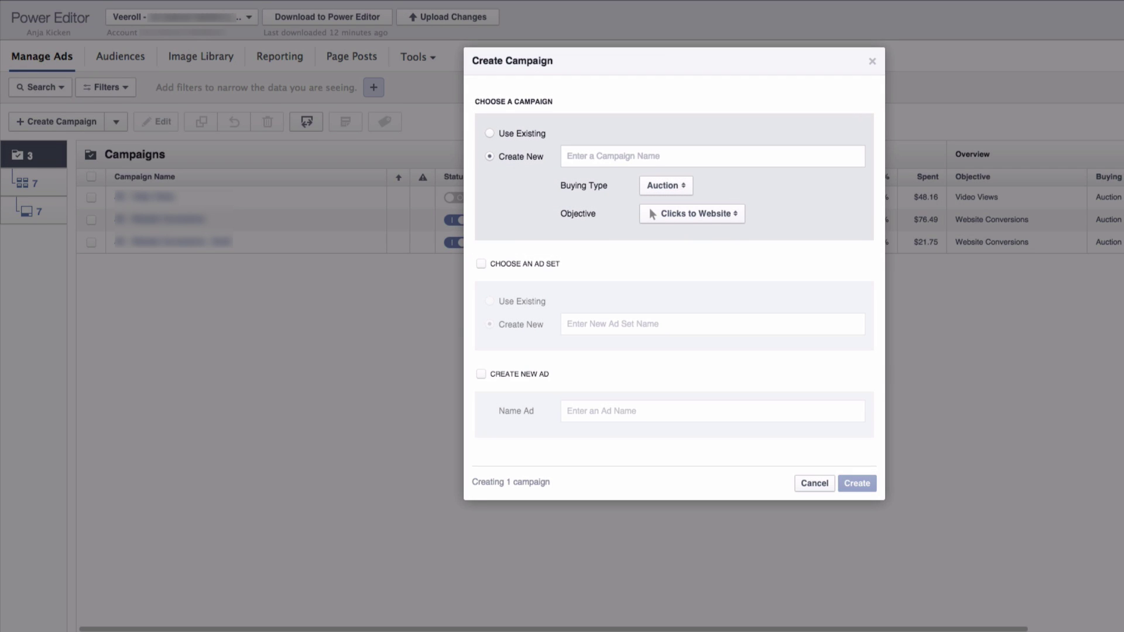
text(Test)
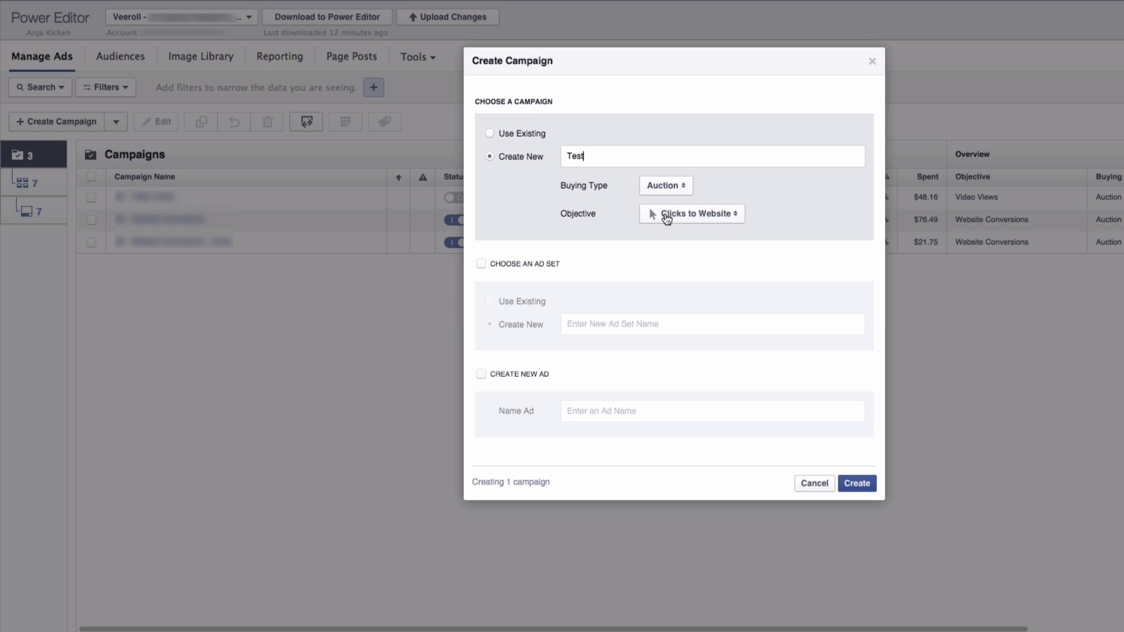
click(691, 214)
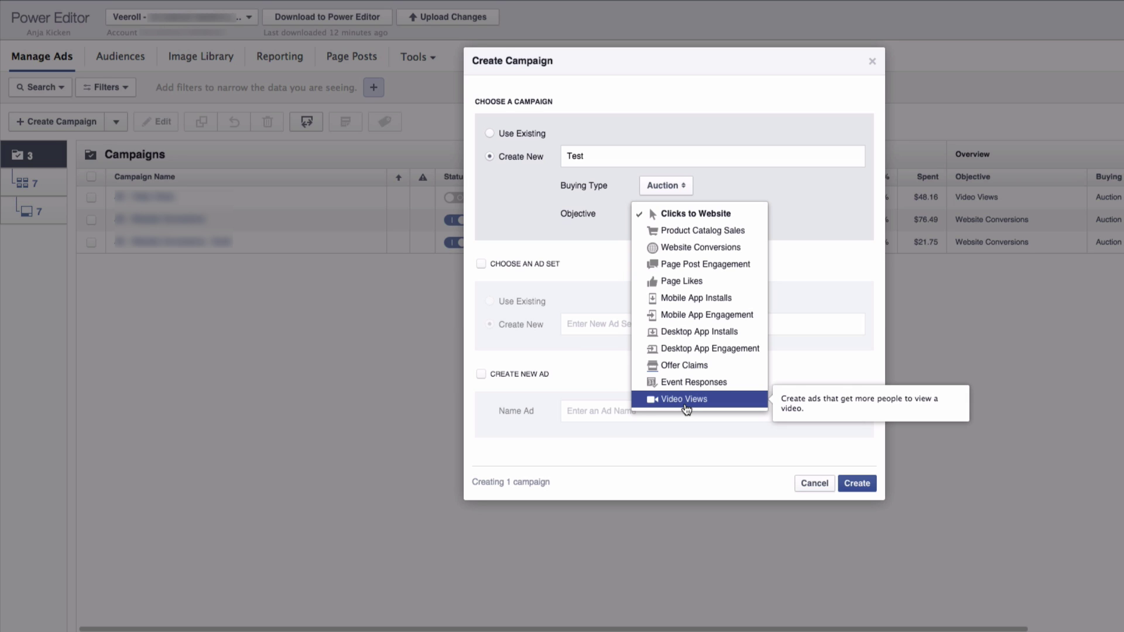
click(705, 248)
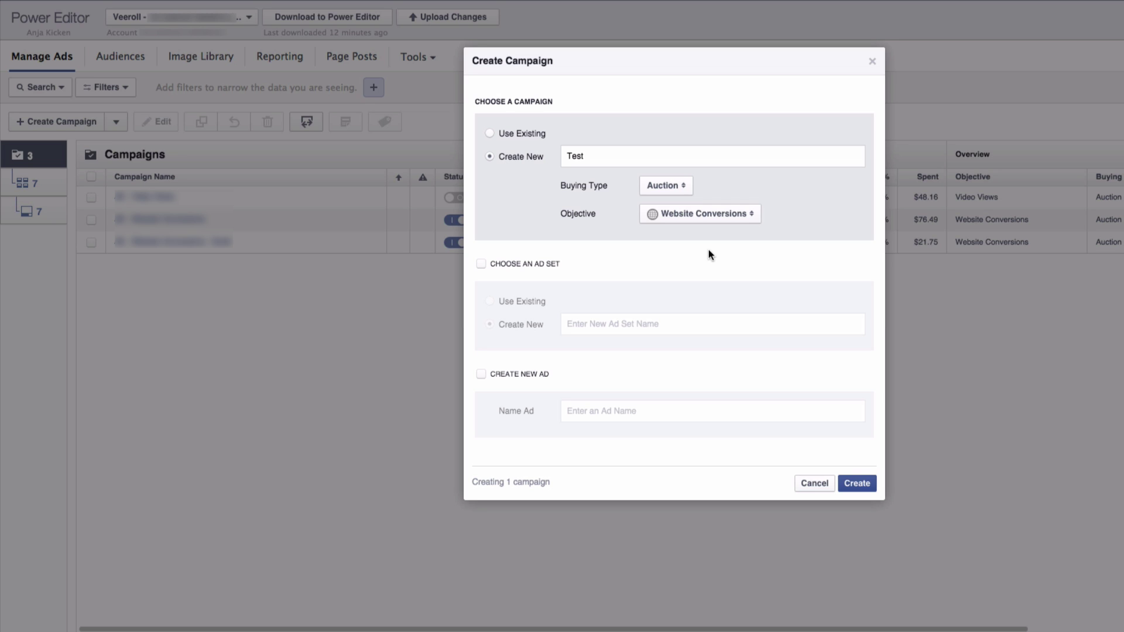
Add a new ad set and a new ad, both named 'Test', and create them
click(481, 264)
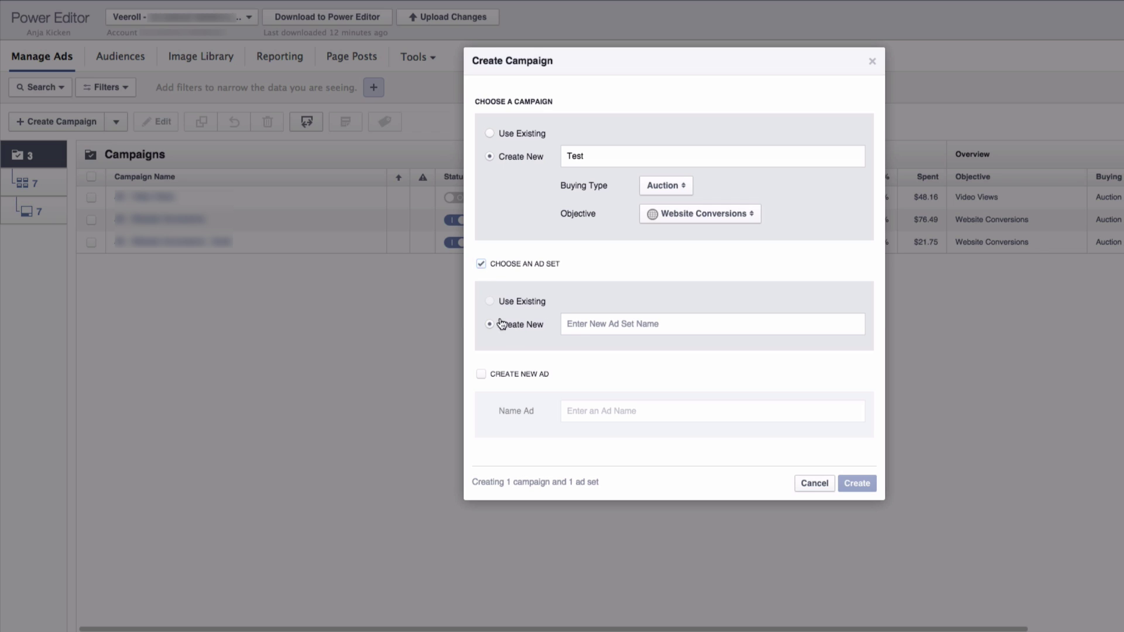
click(607, 323)
text(Test)
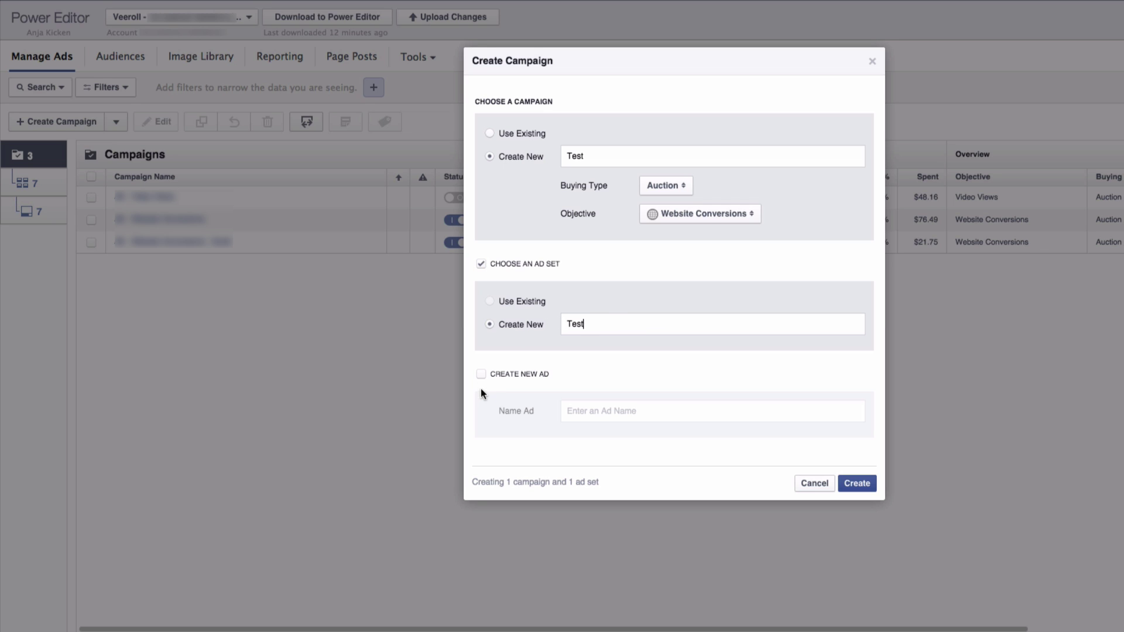
click(481, 374)
click(625, 413)
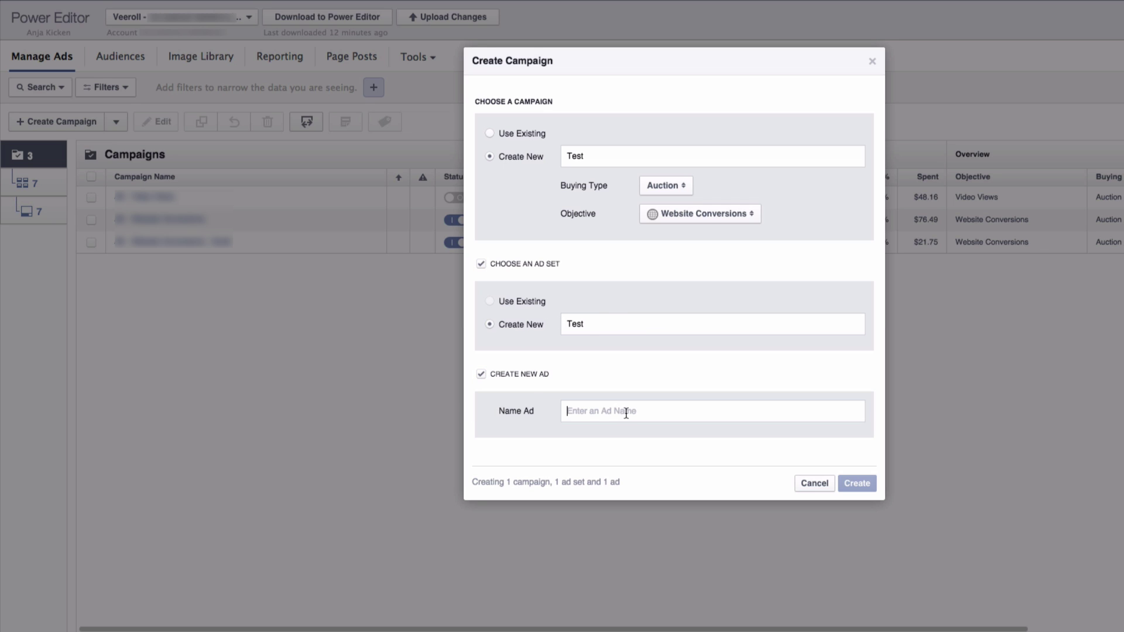
text(Test)
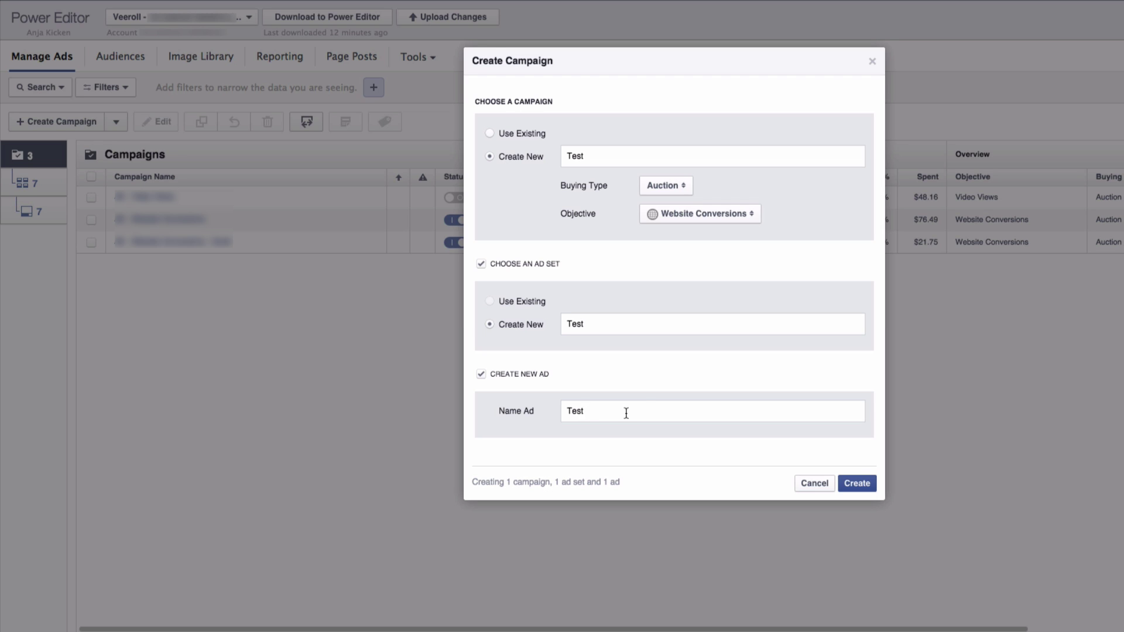
click(853, 484)
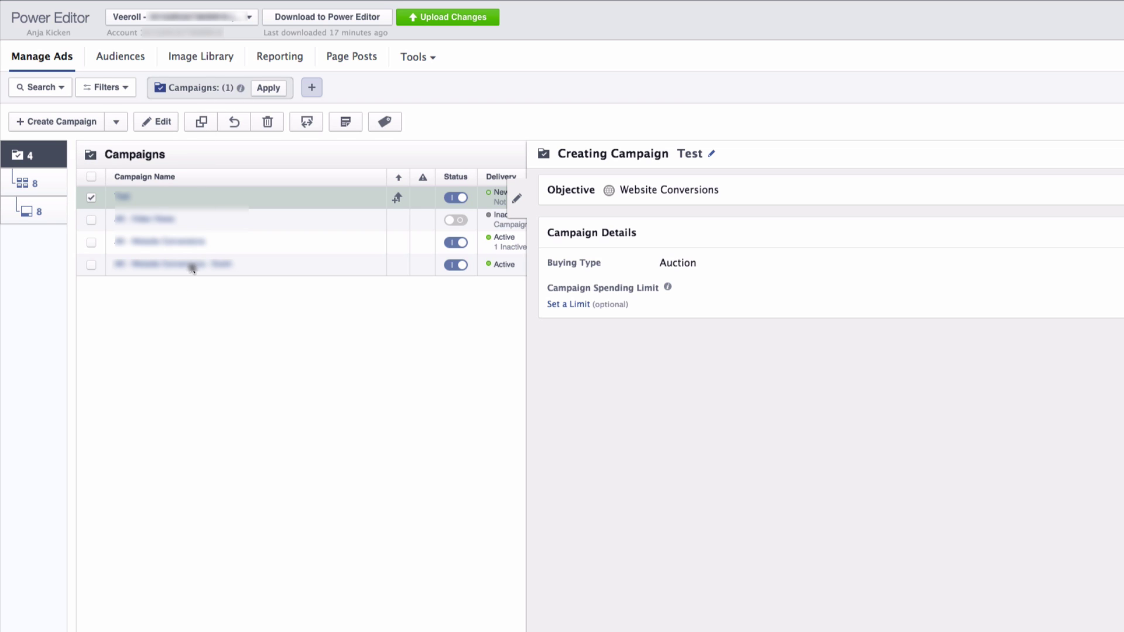
Apply the Campaigns filter so only the newly created Test campaign is listed
click(265, 89)
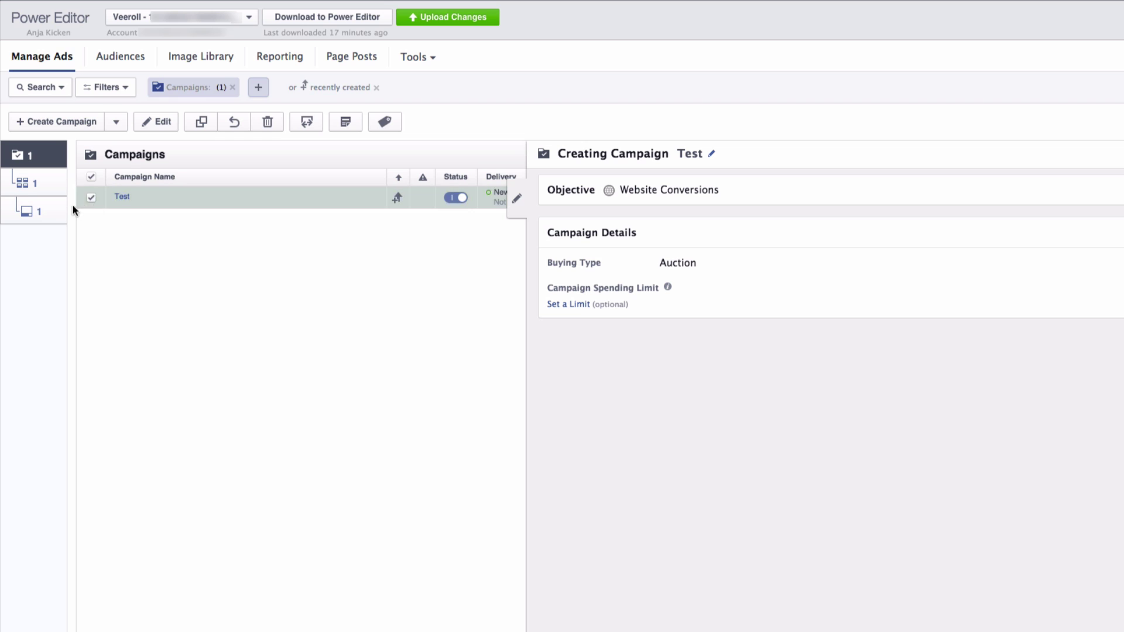
Open the Test ad set and optimise it for the first conversion pixel
click(44, 193)
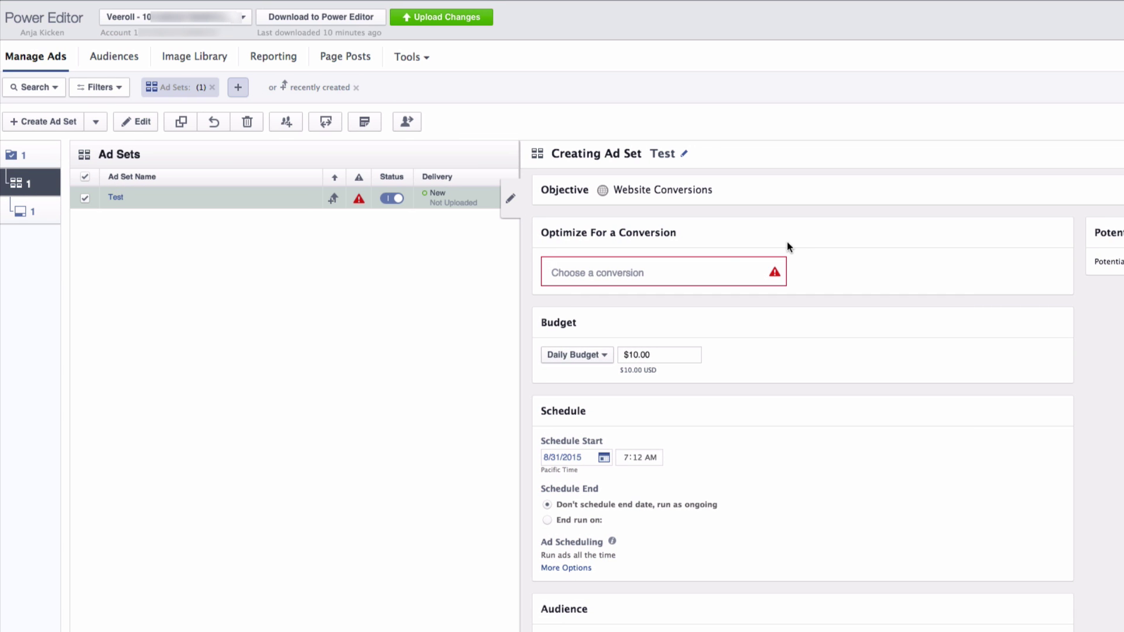
mouse_move(584, 283)
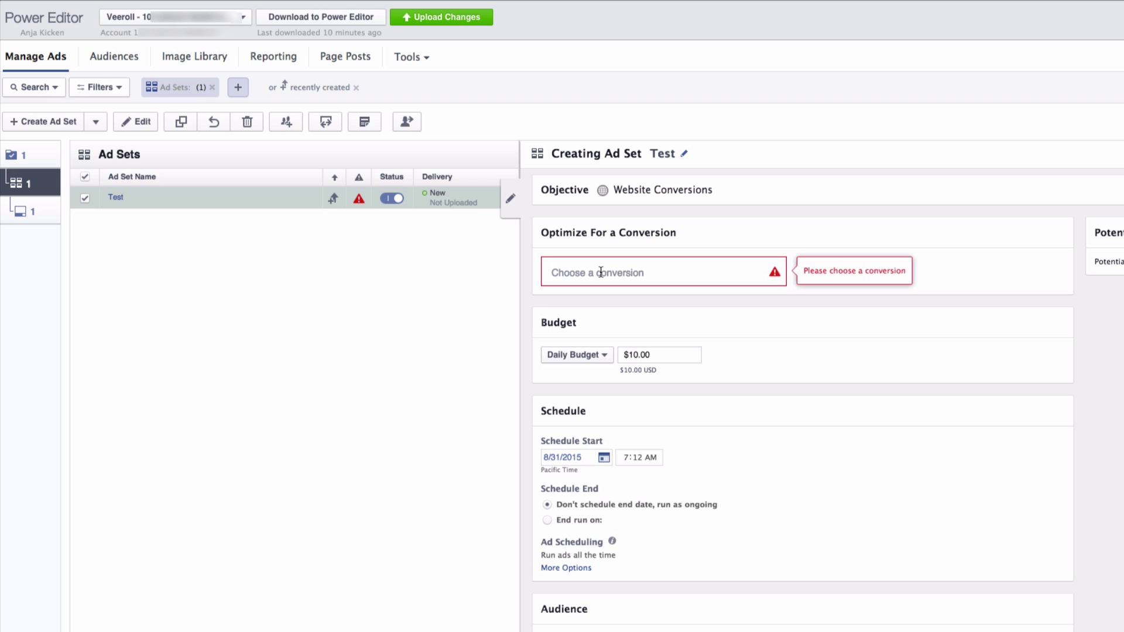
click(601, 272)
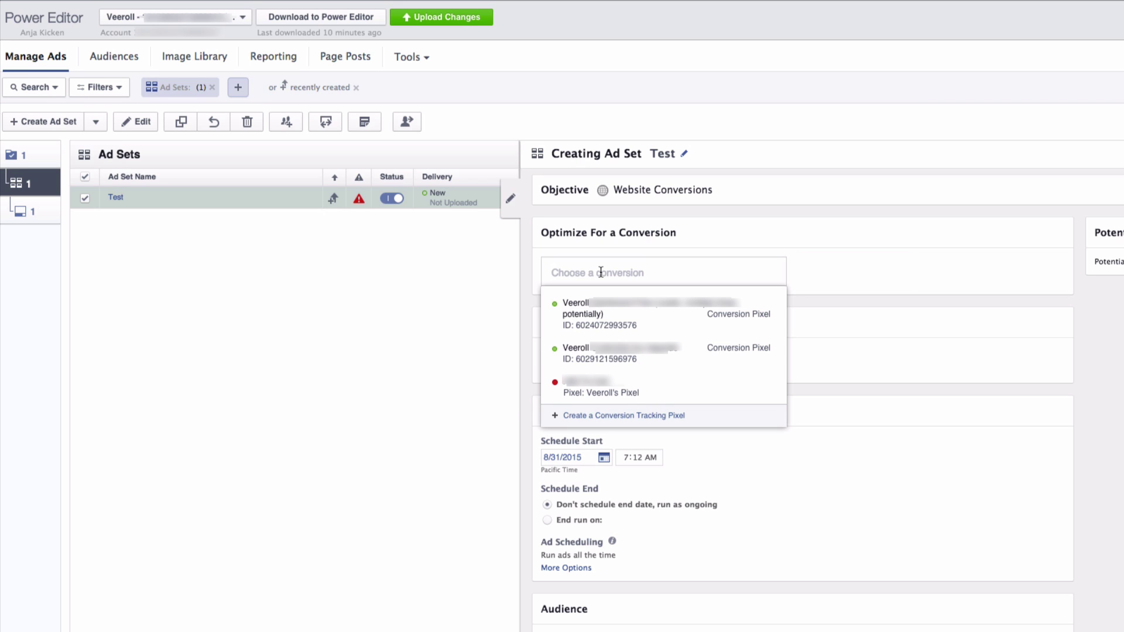
click(599, 311)
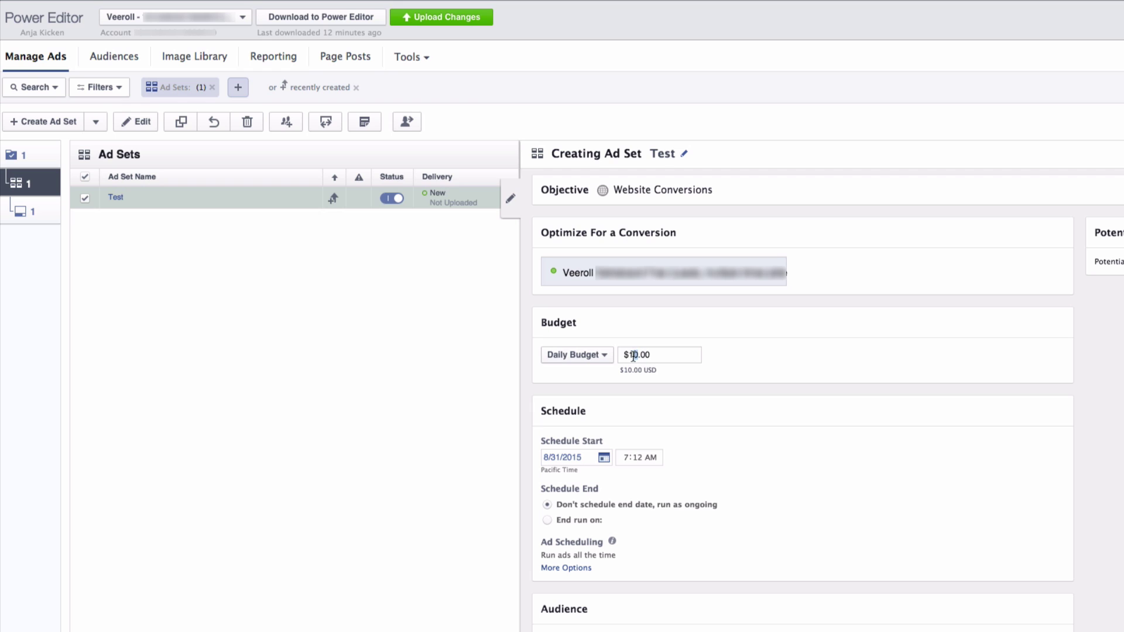
Lower the ad set's daily budget from $10.00 to $5.00
drag(633, 354, 629, 354)
text(5)
scroll(688, 508, down, 6)
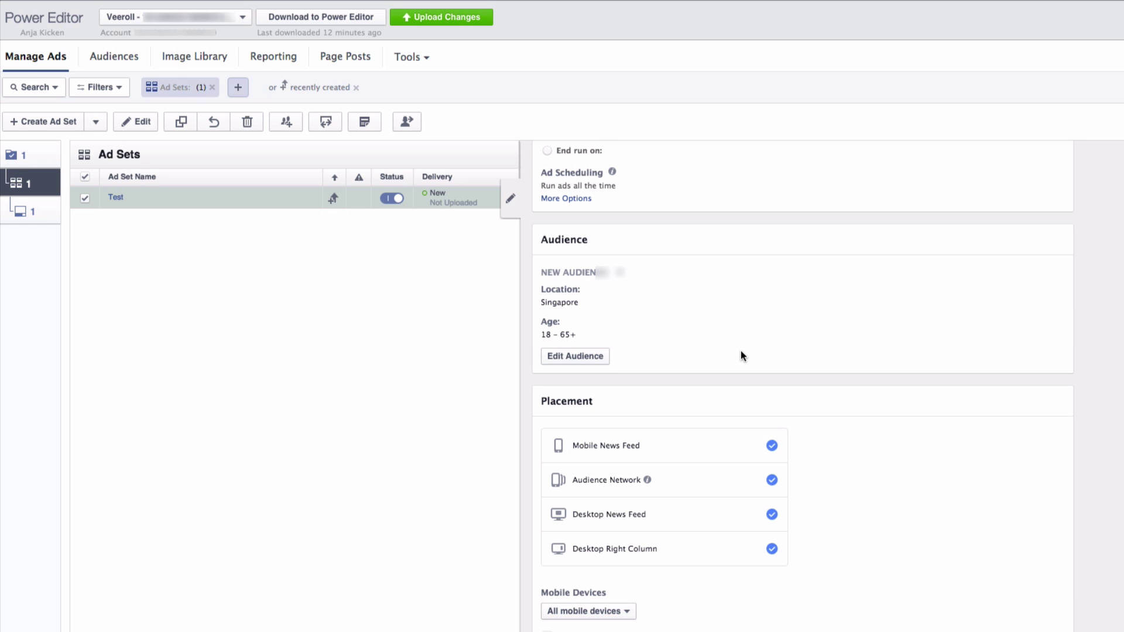
Replace Singapore targeting with the 'Visited site but not dashboard' custom audience and save
click(595, 358)
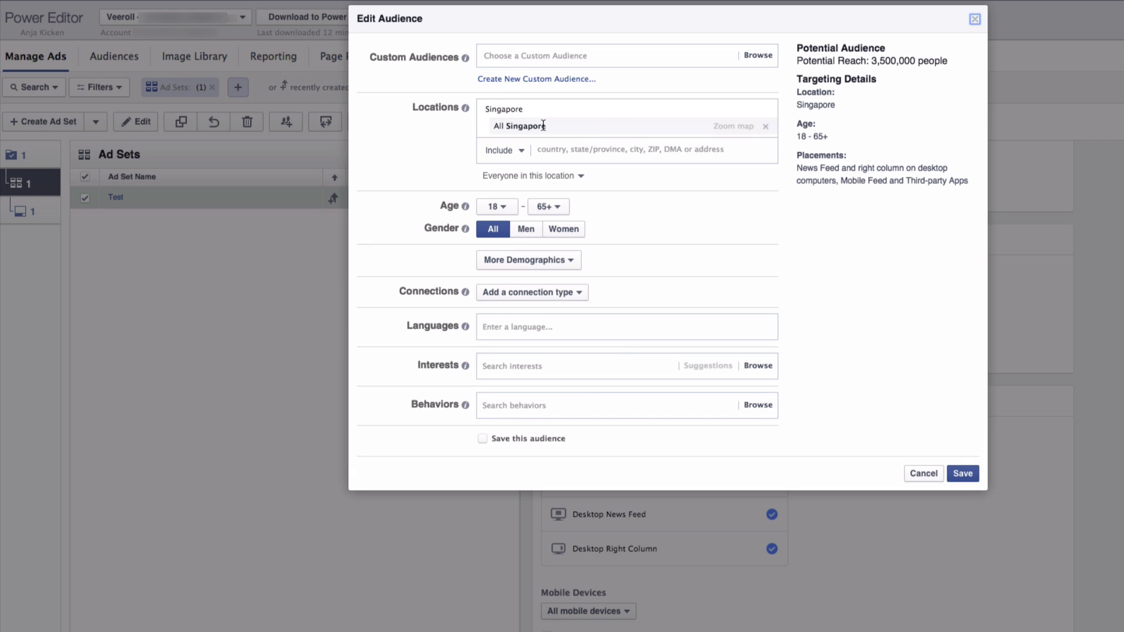
click(765, 126)
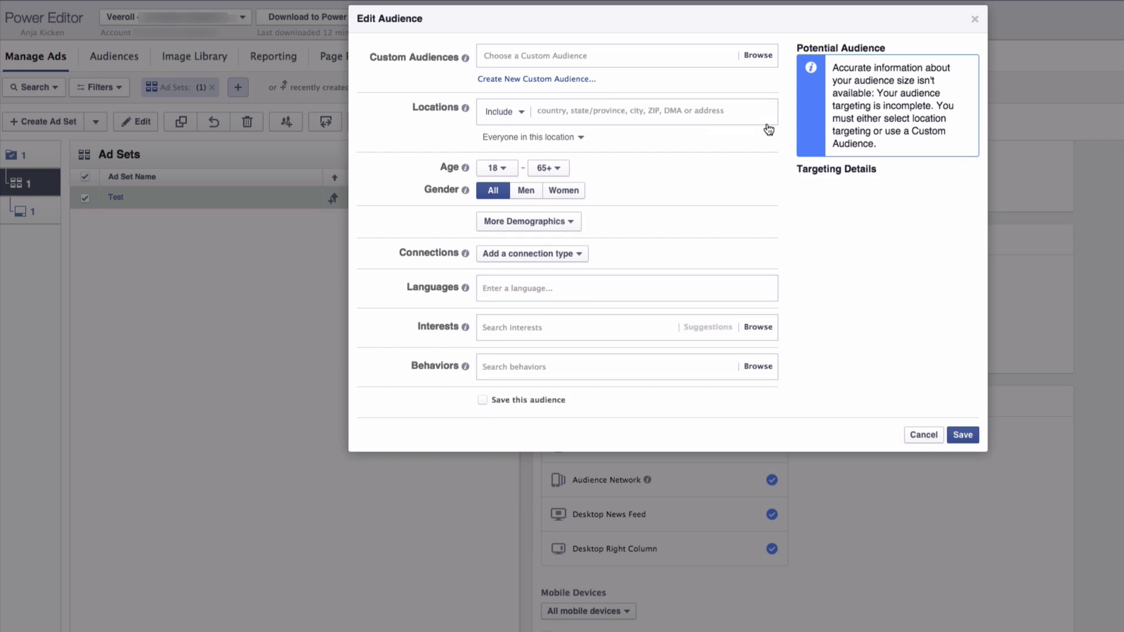
click(563, 54)
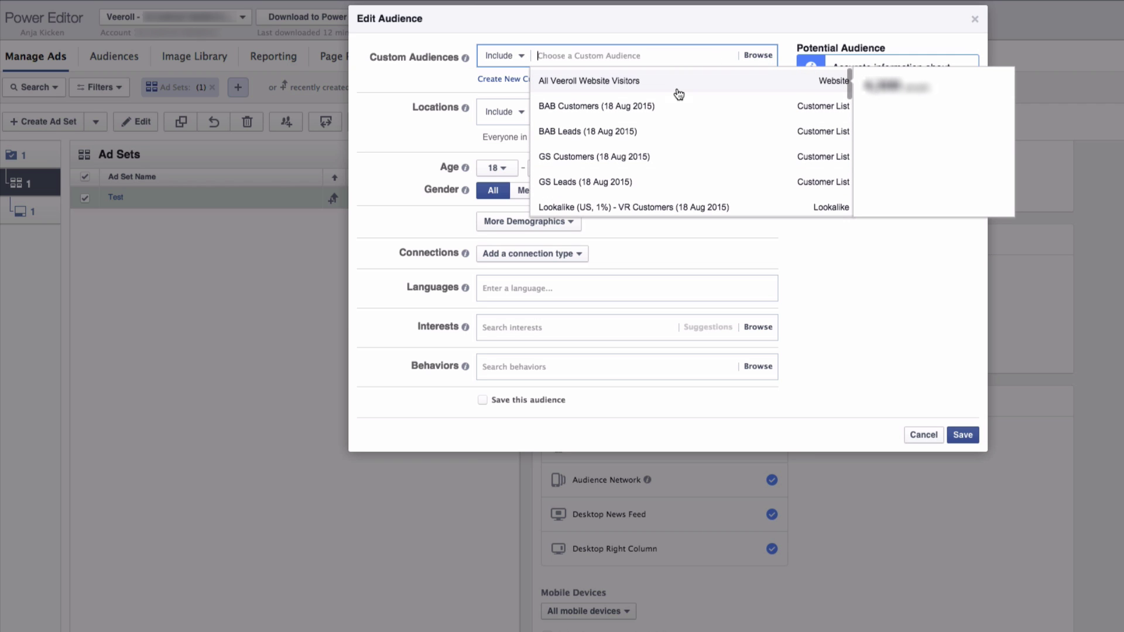
scroll(649, 130, down, 3)
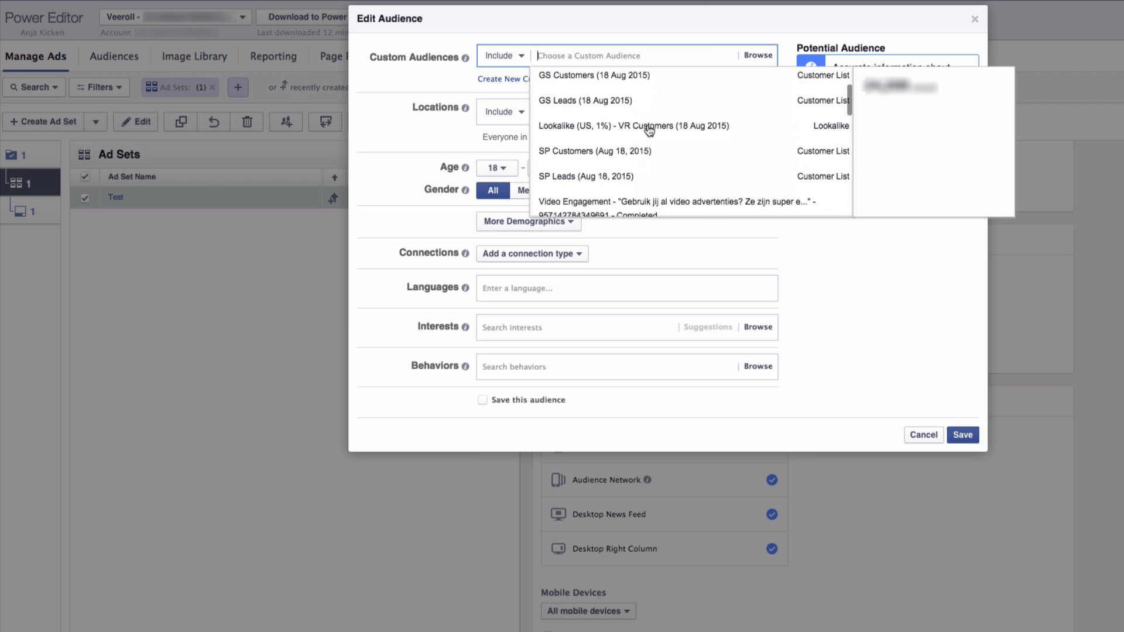
scroll(648, 130, up, 2)
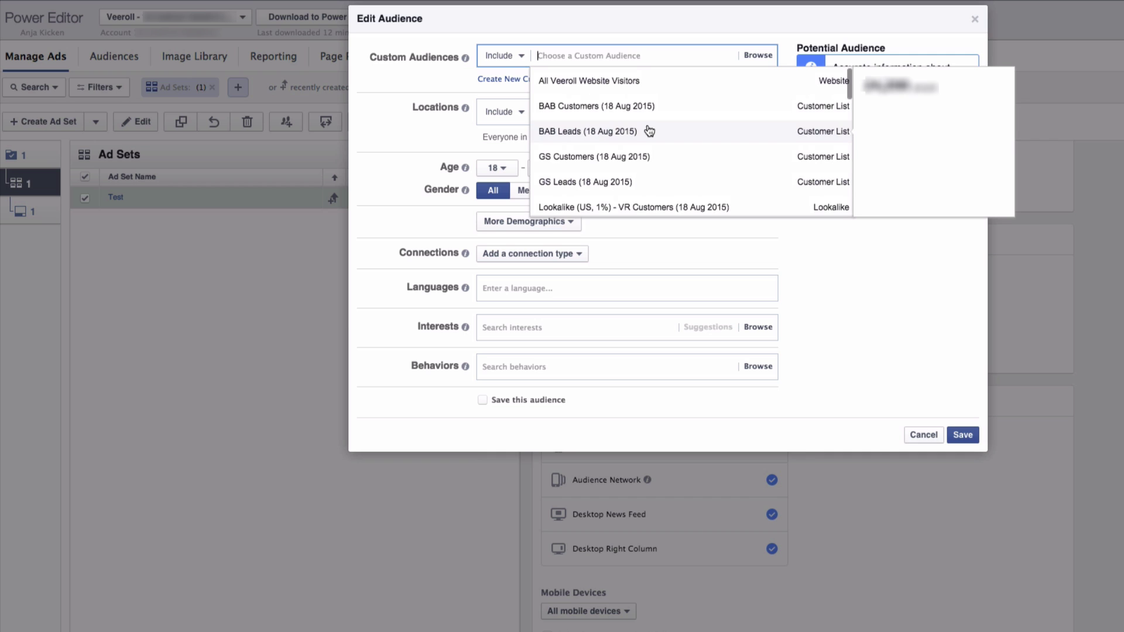
scroll(648, 130, down, 5)
scroll(649, 130, up, 10)
scroll(648, 130, down, 10)
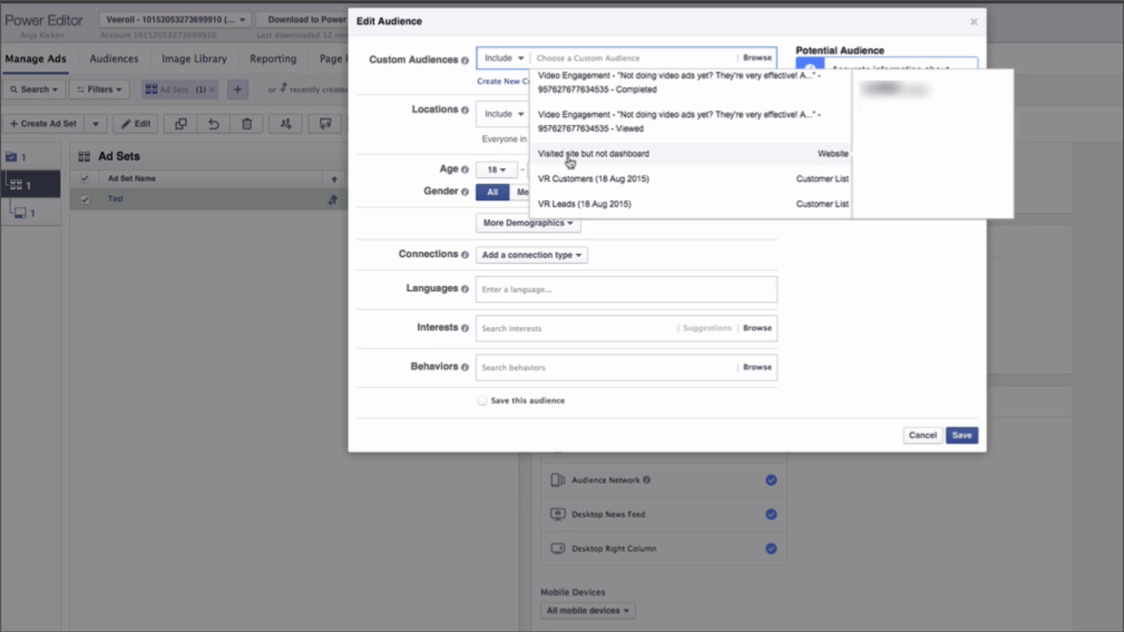
click(568, 155)
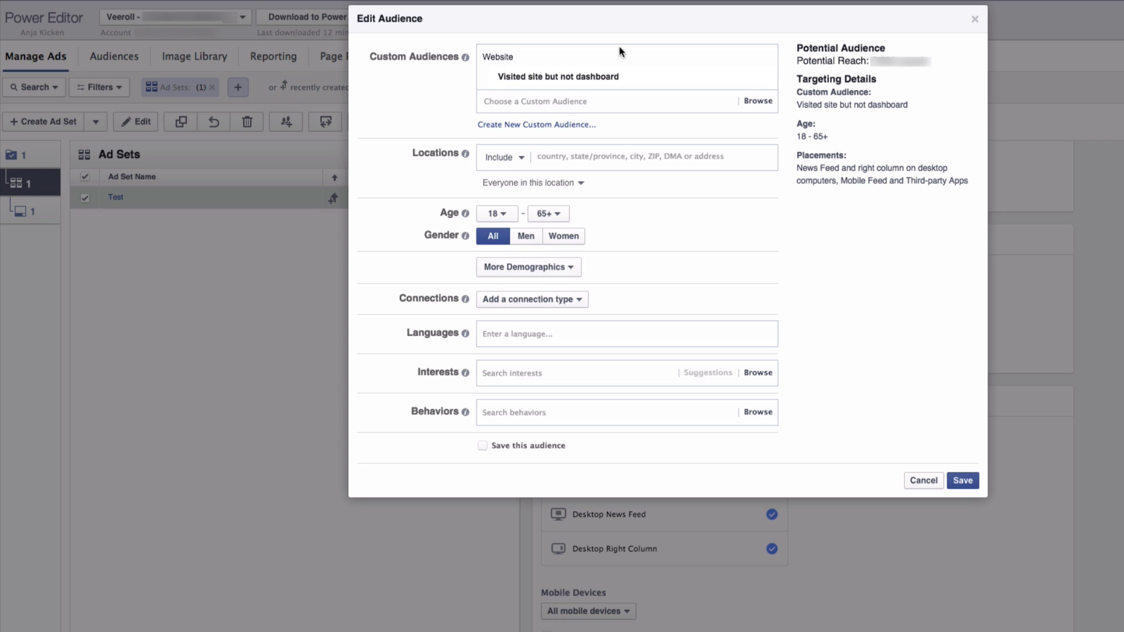
click(962, 482)
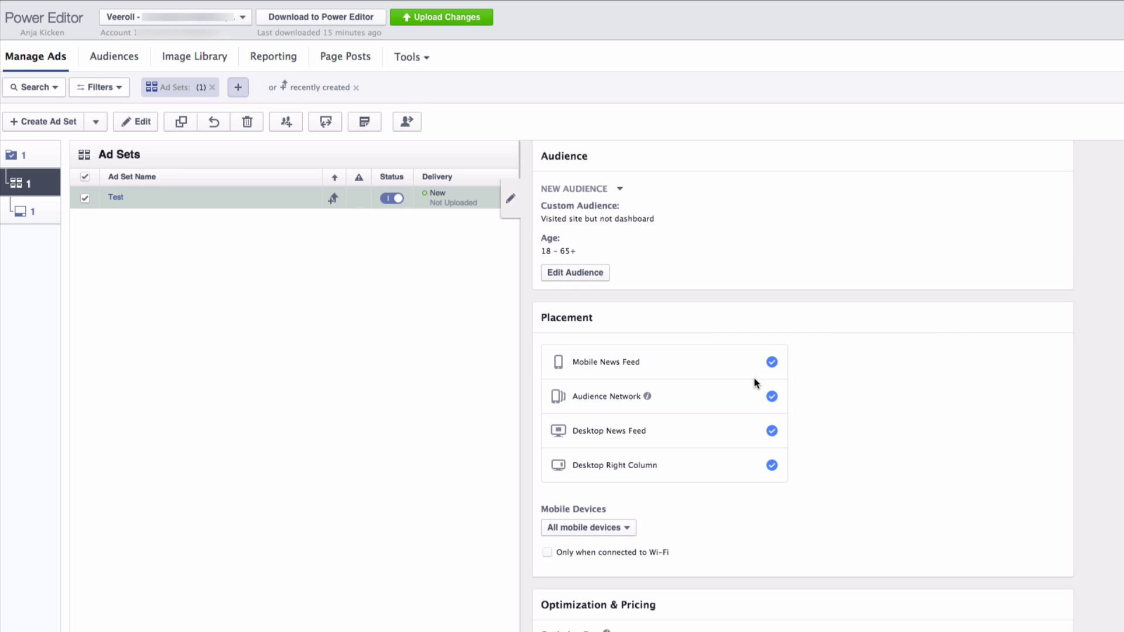
Drop Audience Network and Desktop Right Column placements, keep Website Conversions optimisation, then open the ad
click(618, 388)
scroll(698, 266, down, 3)
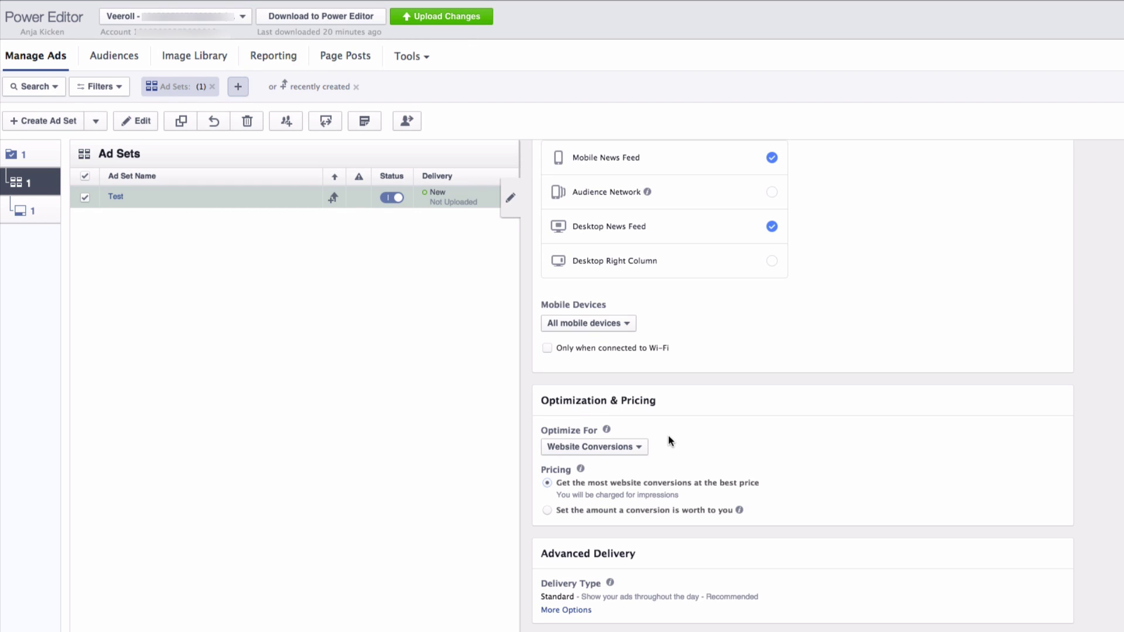
click(643, 447)
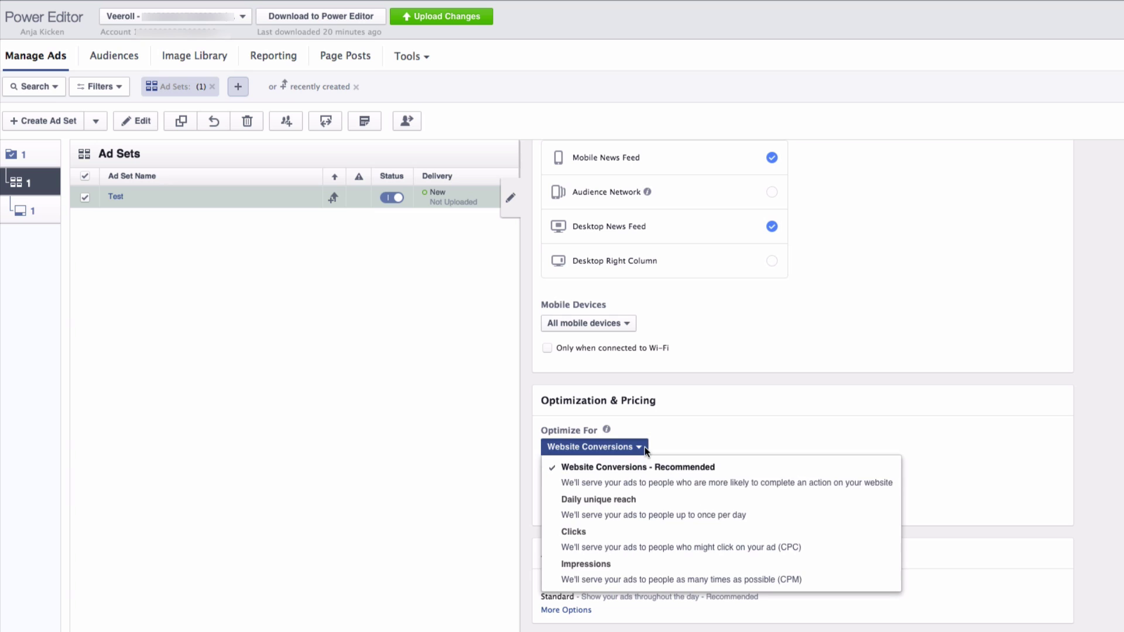
click(607, 480)
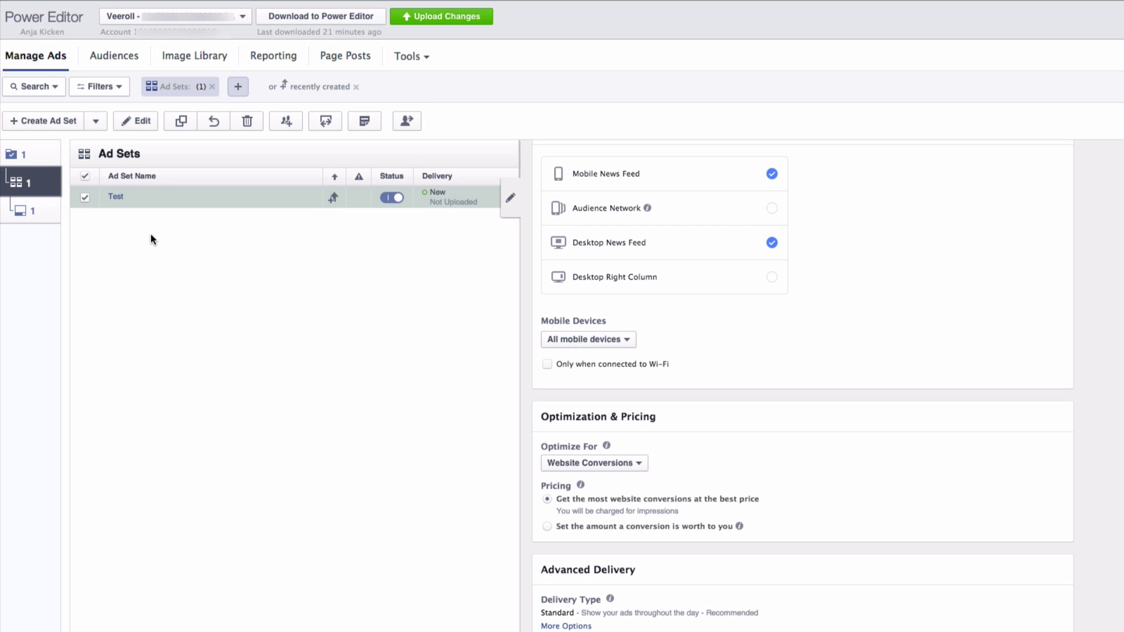
click(38, 212)
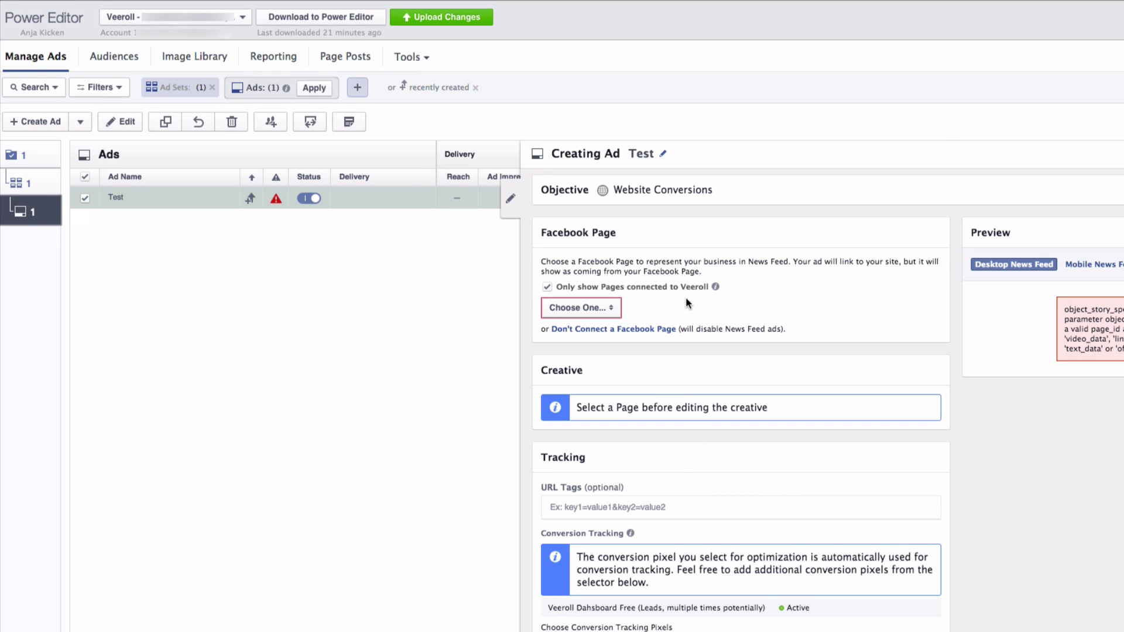
Choose Veeroll as the Facebook Page representing the Test ad
click(612, 311)
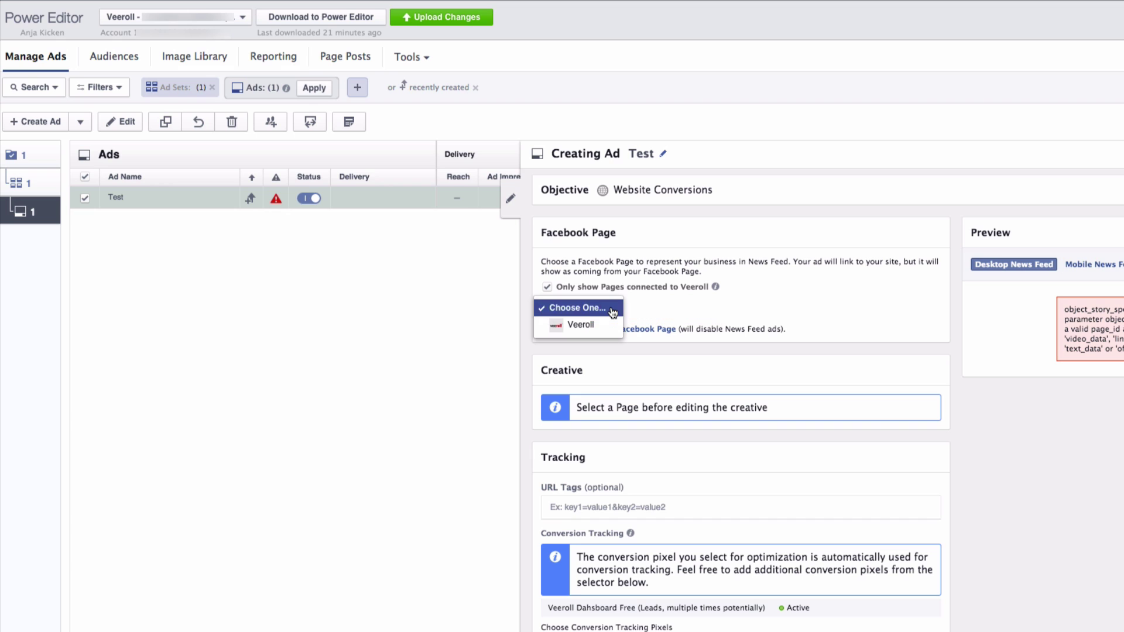
click(597, 325)
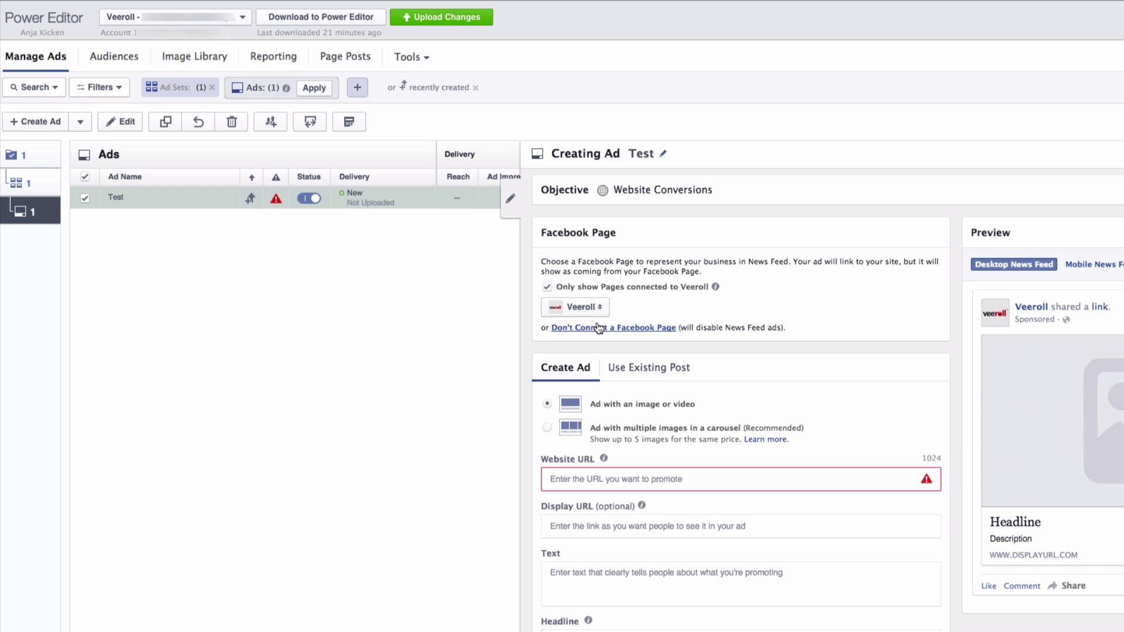
scroll(707, 446, down, 3)
scroll(707, 446, up, 2)
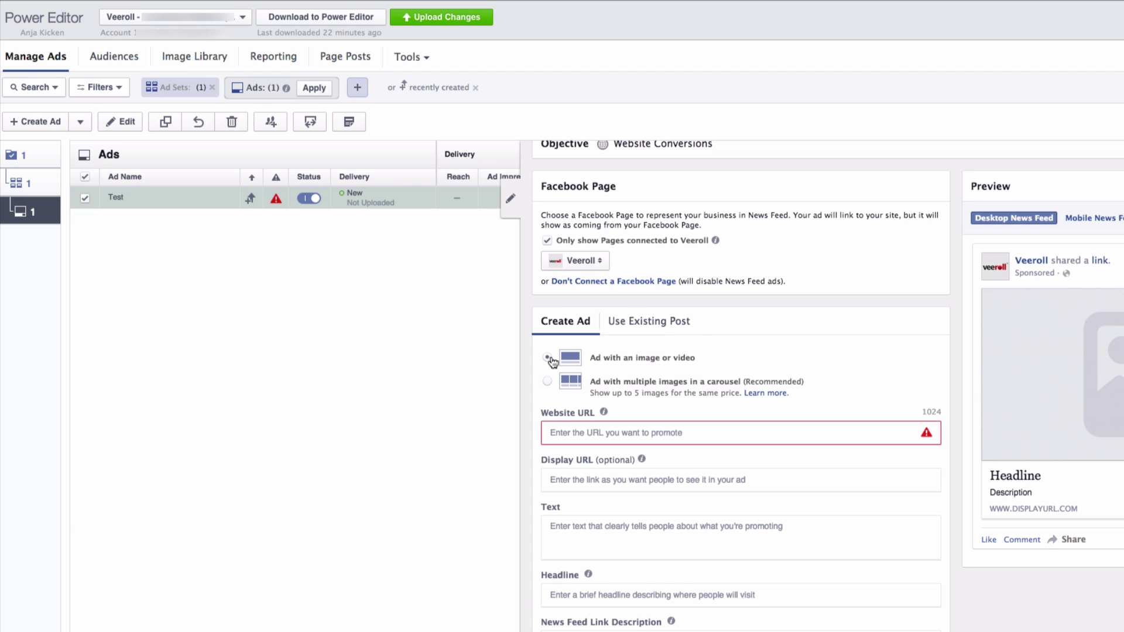
scroll(550, 361, down, 3)
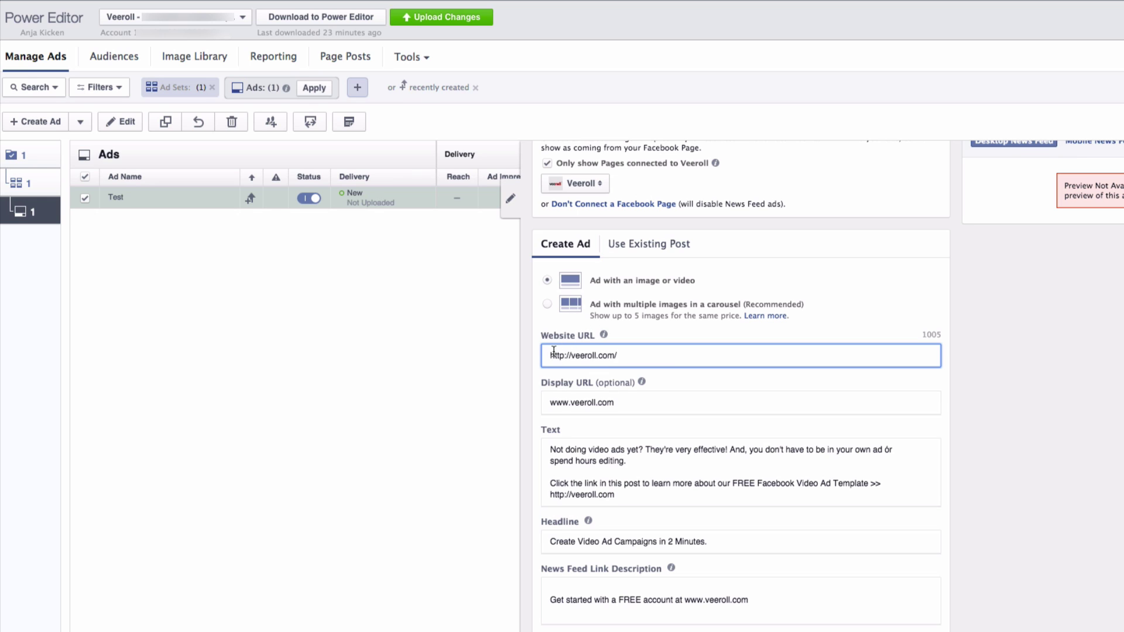
click(583, 402)
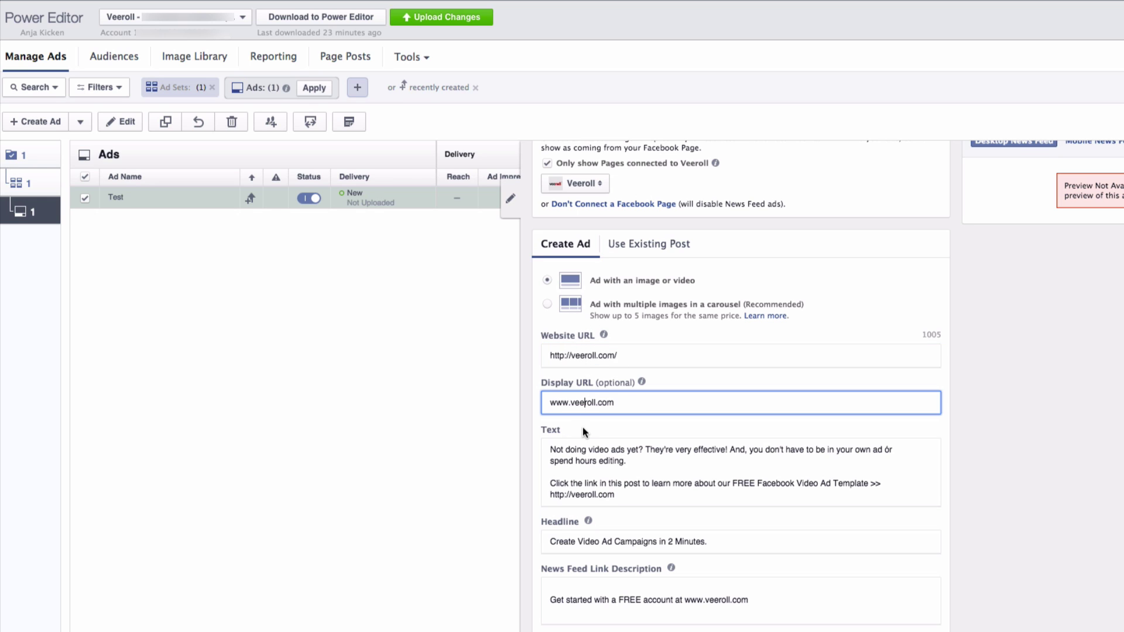
key(Tab)
key(Tab)
key(Tab)
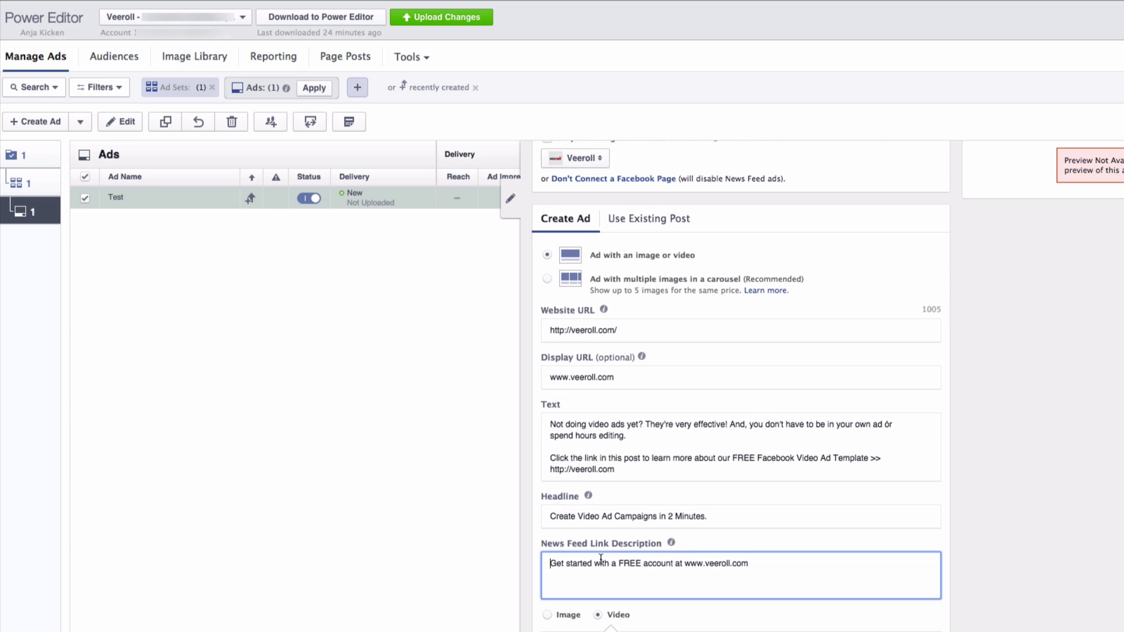
scroll(612, 535, down, 2)
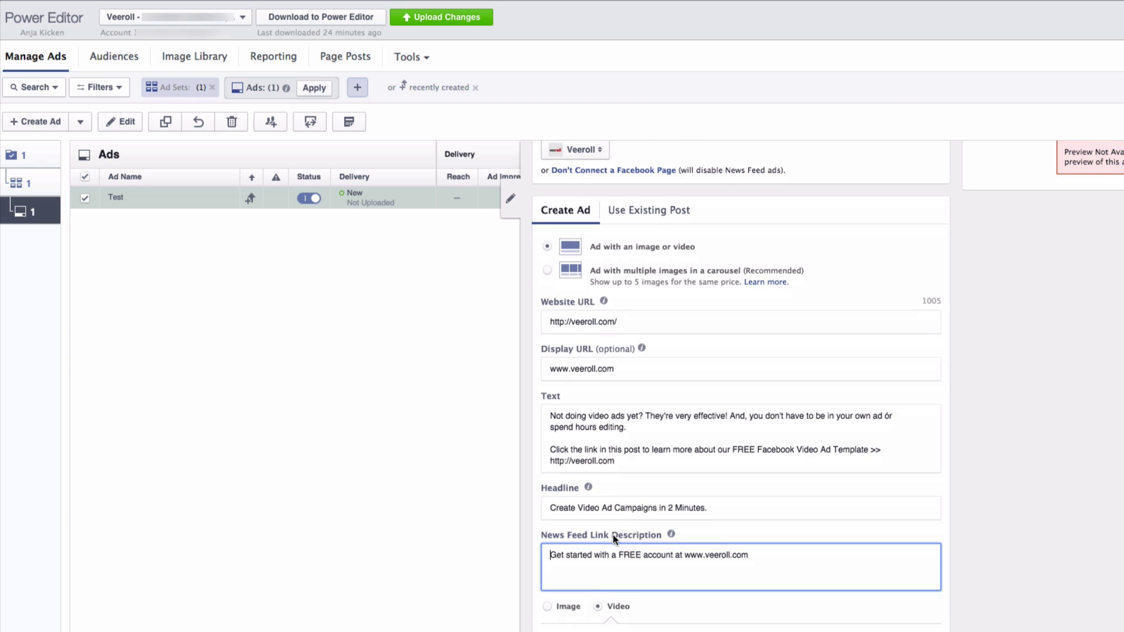
scroll(750, 444, down, 5)
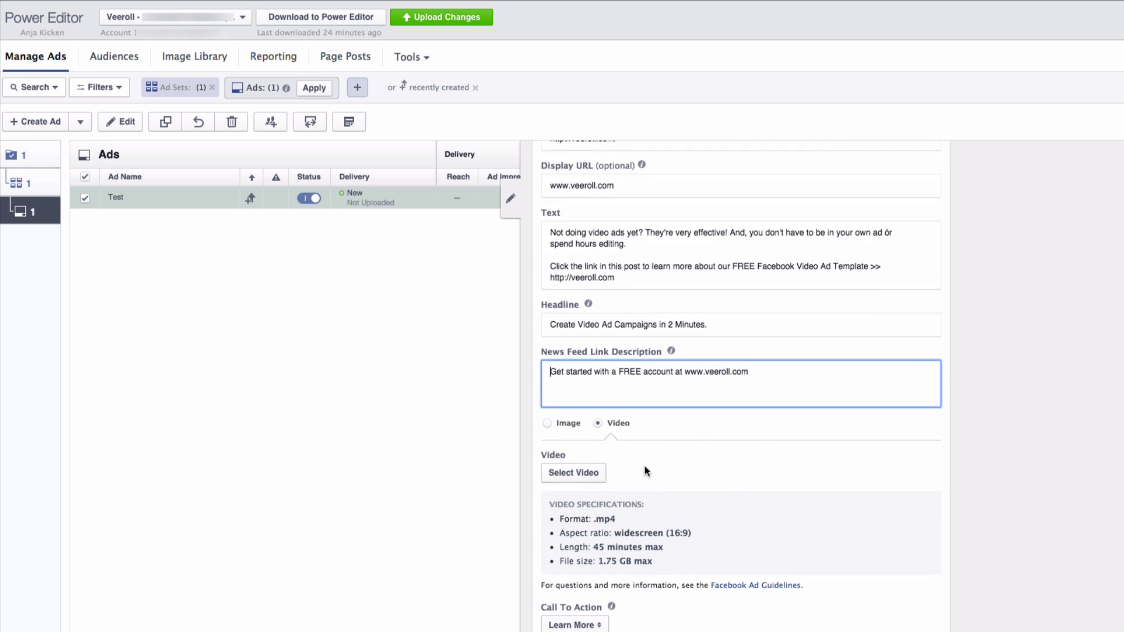
Attach the 22-second lead-cost video from the video library to the ad
click(560, 475)
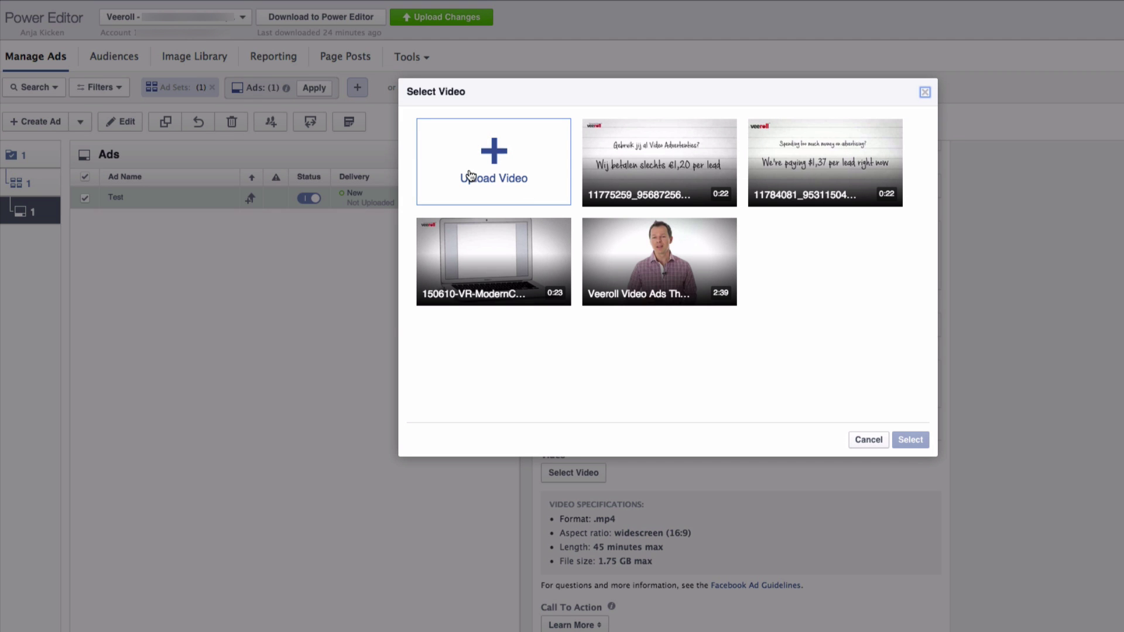
click(840, 167)
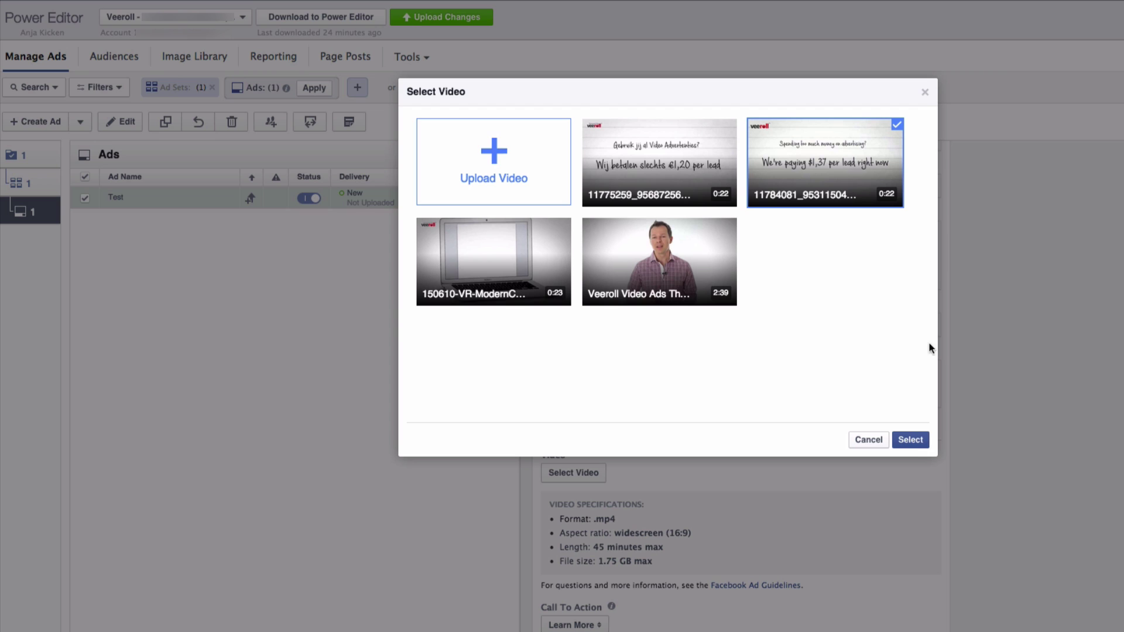
click(910, 440)
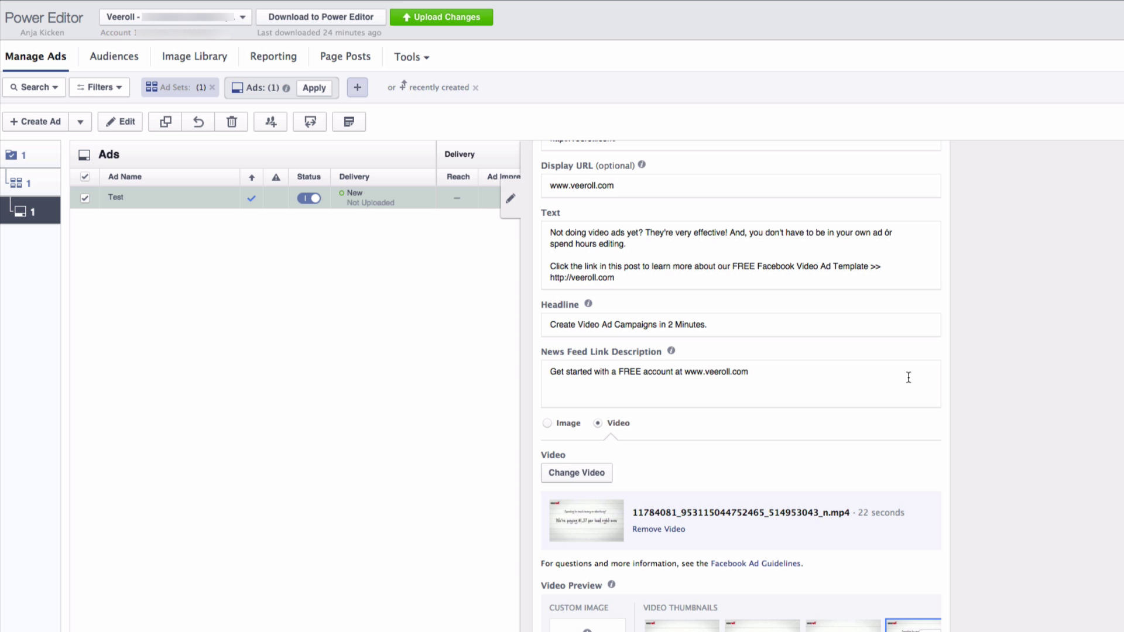
Browse the video's thumbnail options and set one as the ad's preview
scroll(908, 377, up, 5)
scroll(910, 380, down, 3)
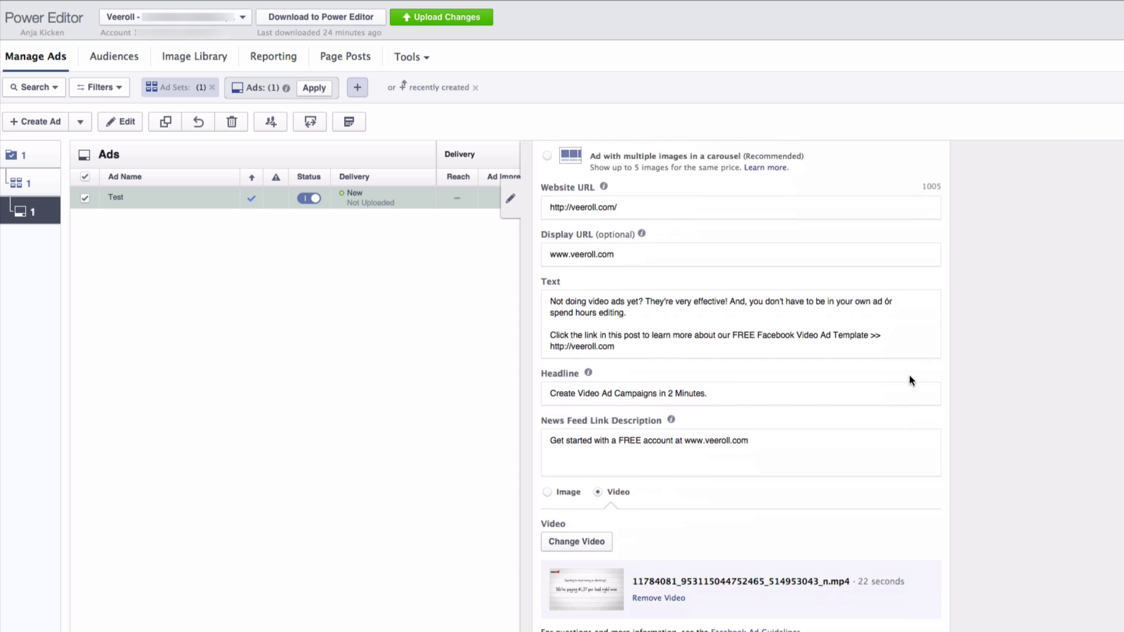
scroll(909, 379, down, 5)
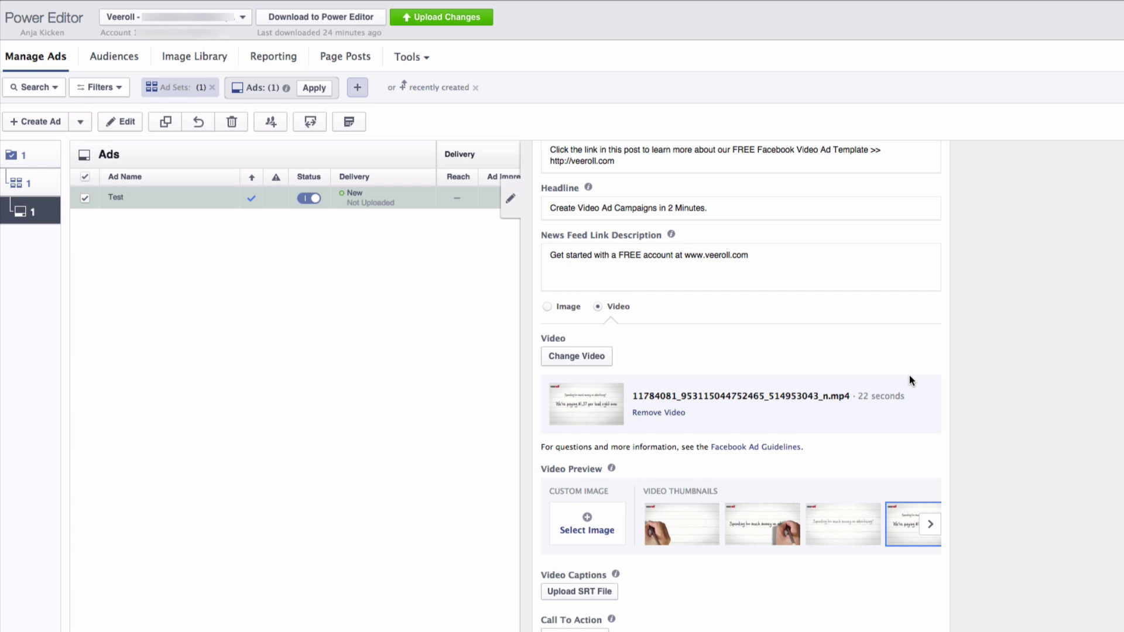
scroll(910, 380, down, 1)
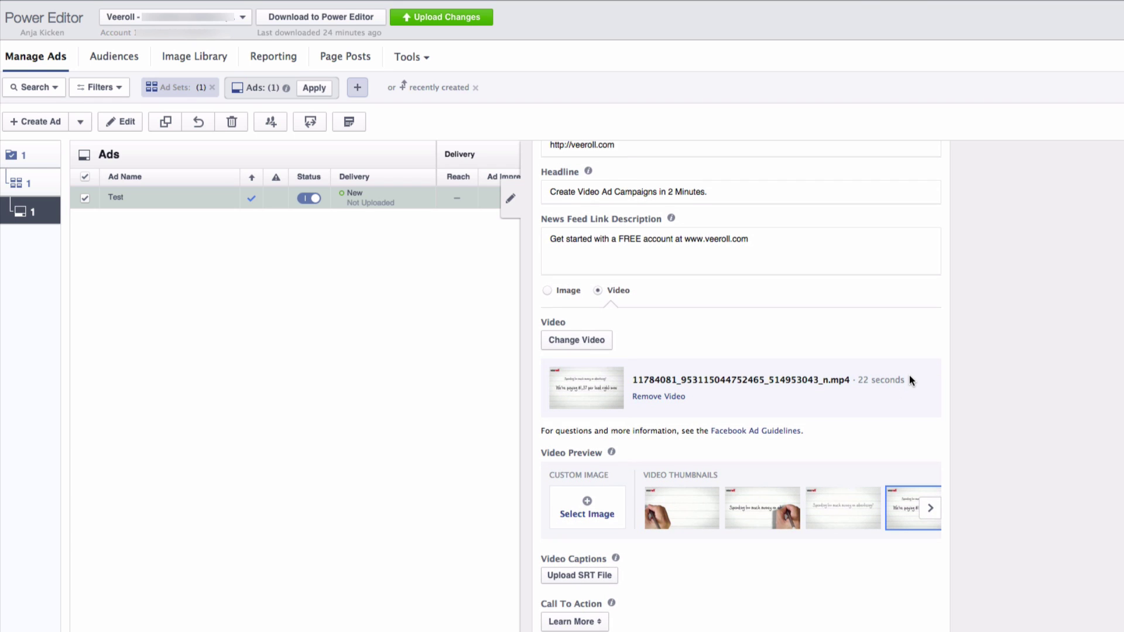
click(932, 508)
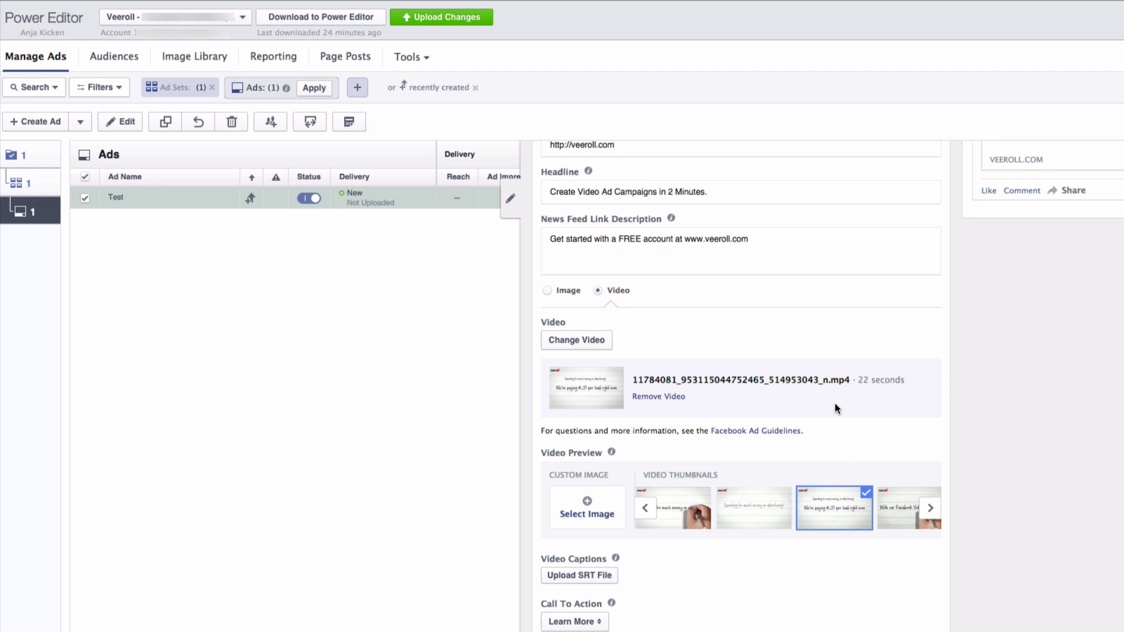
click(603, 621)
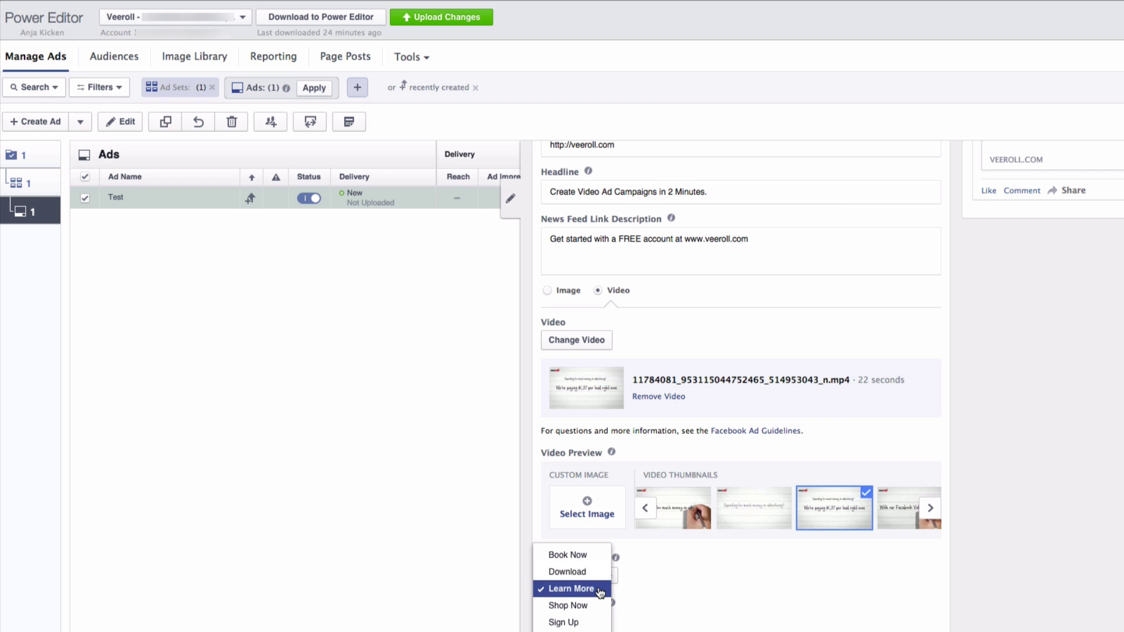
Keep Learn More as the call to action and review the desktop News Feed video preview
click(571, 588)
scroll(710, 458, up, 1)
scroll(711, 457, up, 6)
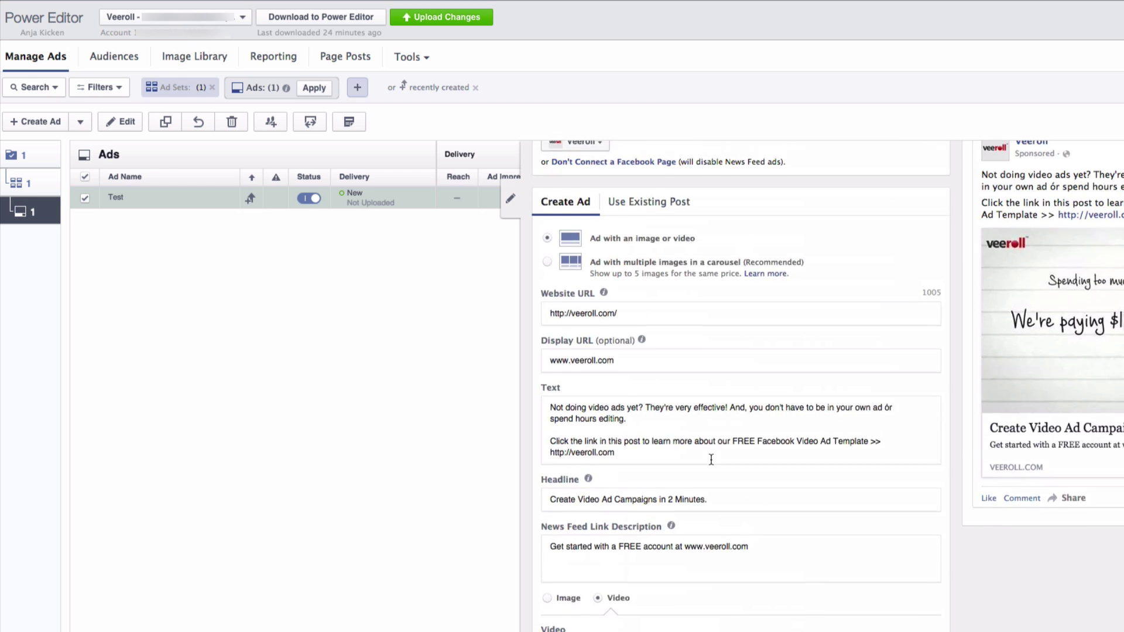
scroll(710, 458, down, 1)
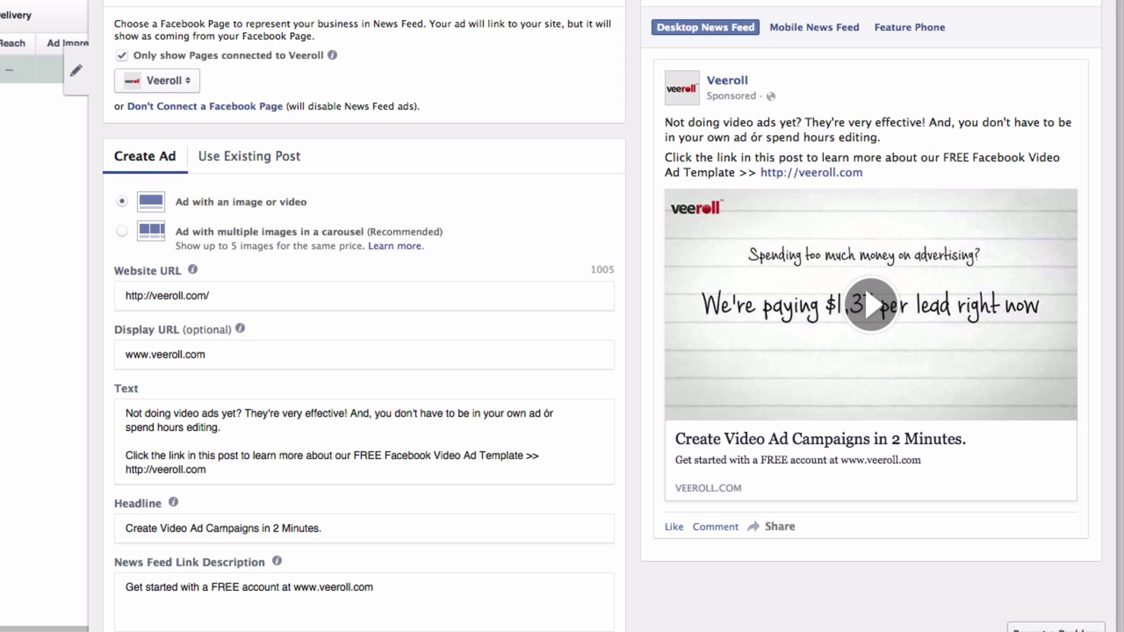
scroll(273, 438, up, 2)
scroll(273, 438, down, 1)
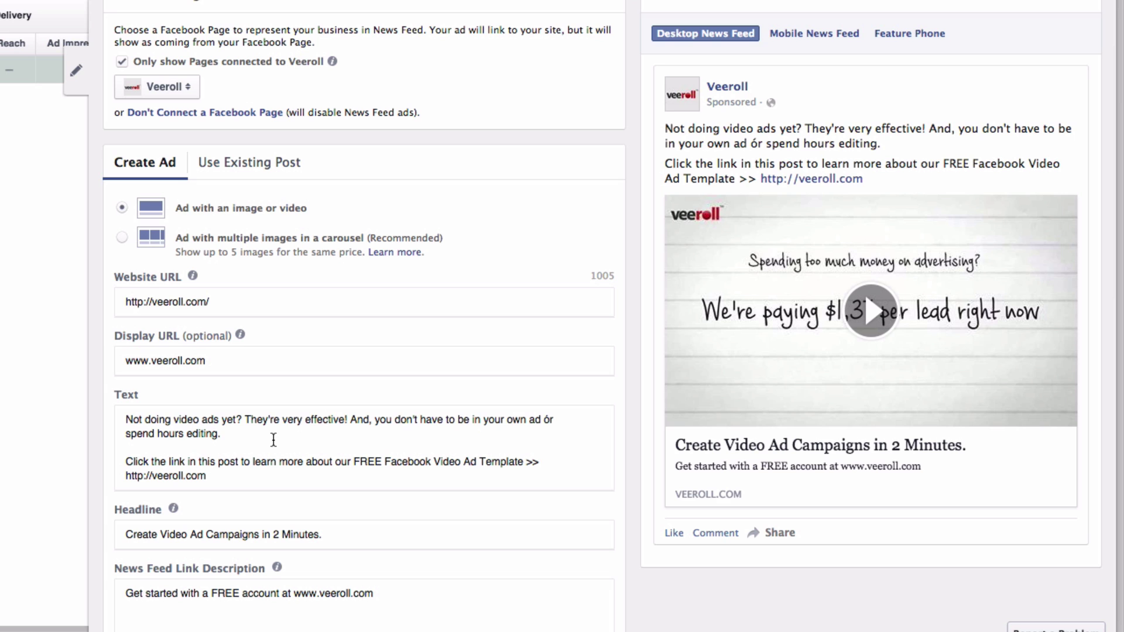
scroll(273, 439, down, 10)
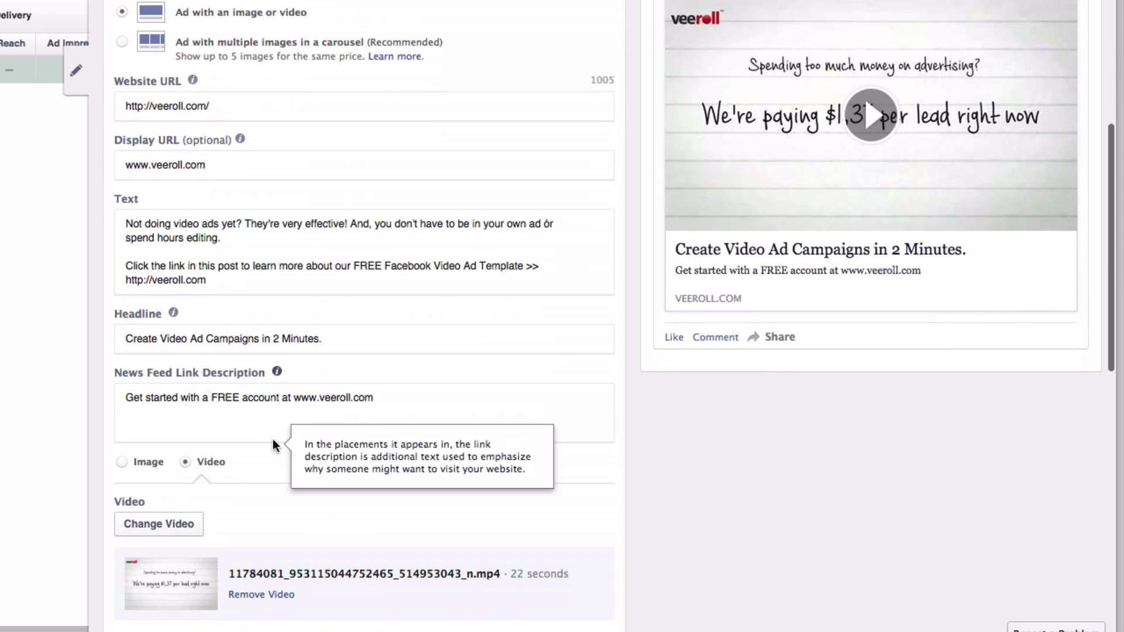
scroll(274, 445, down, 8)
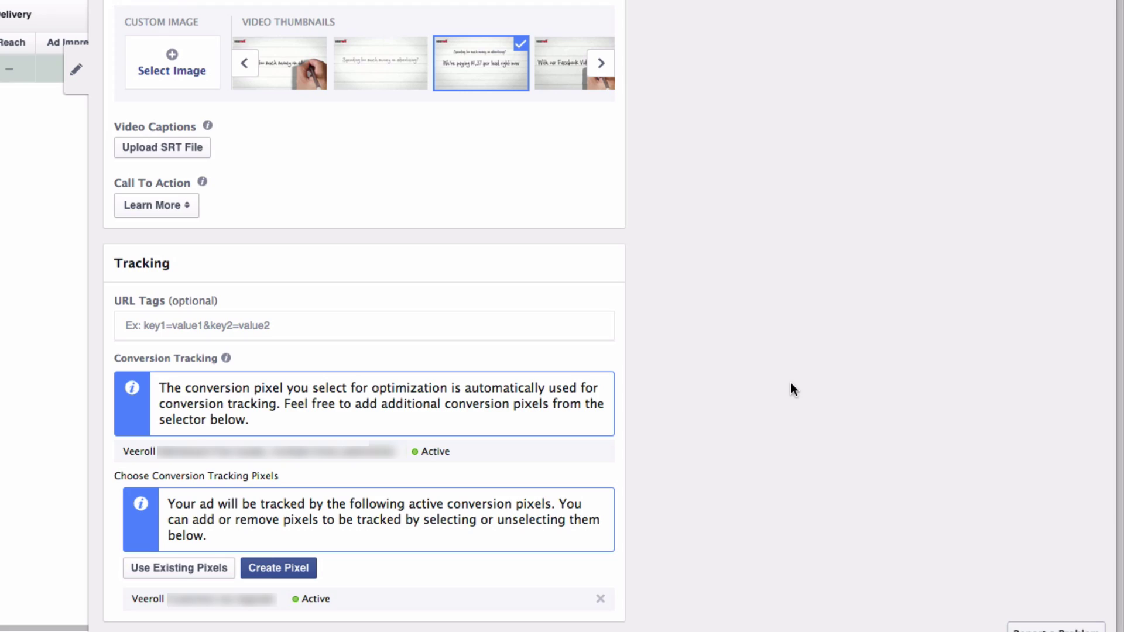